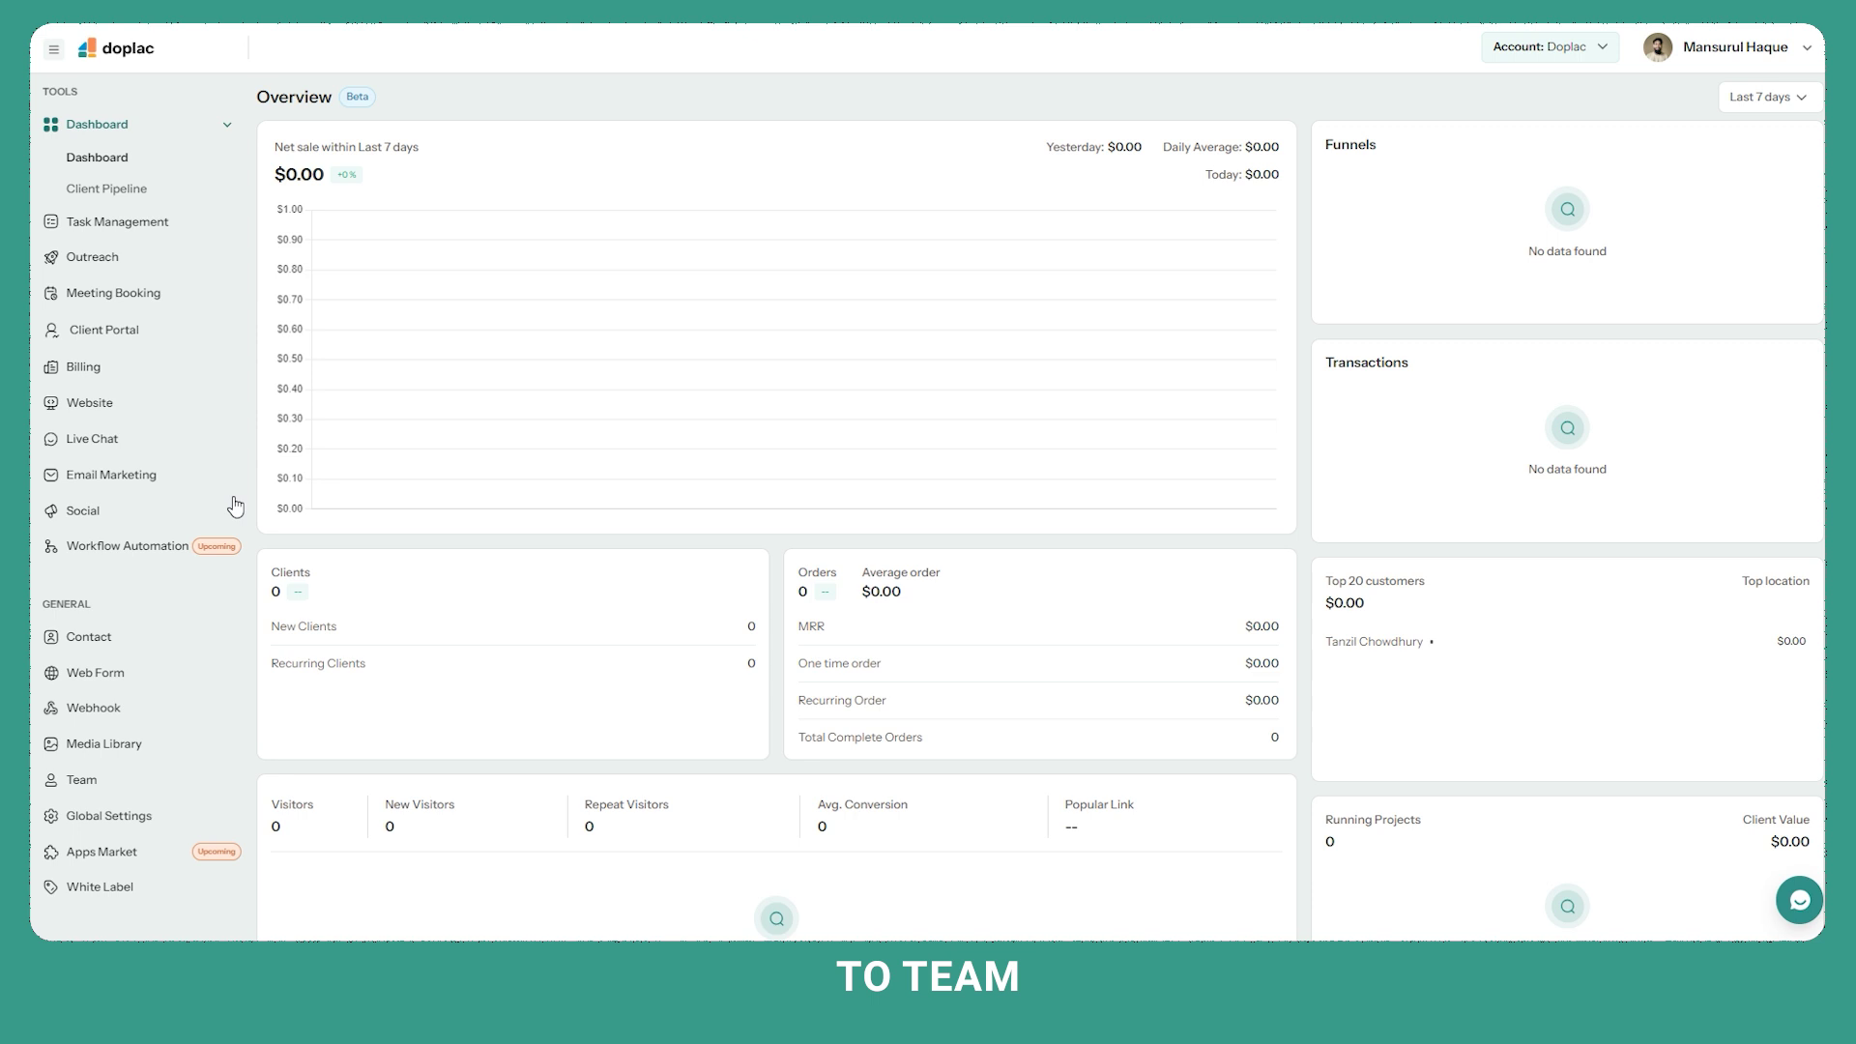
- Open the Team access page and start adding a new team member
click(85, 781)
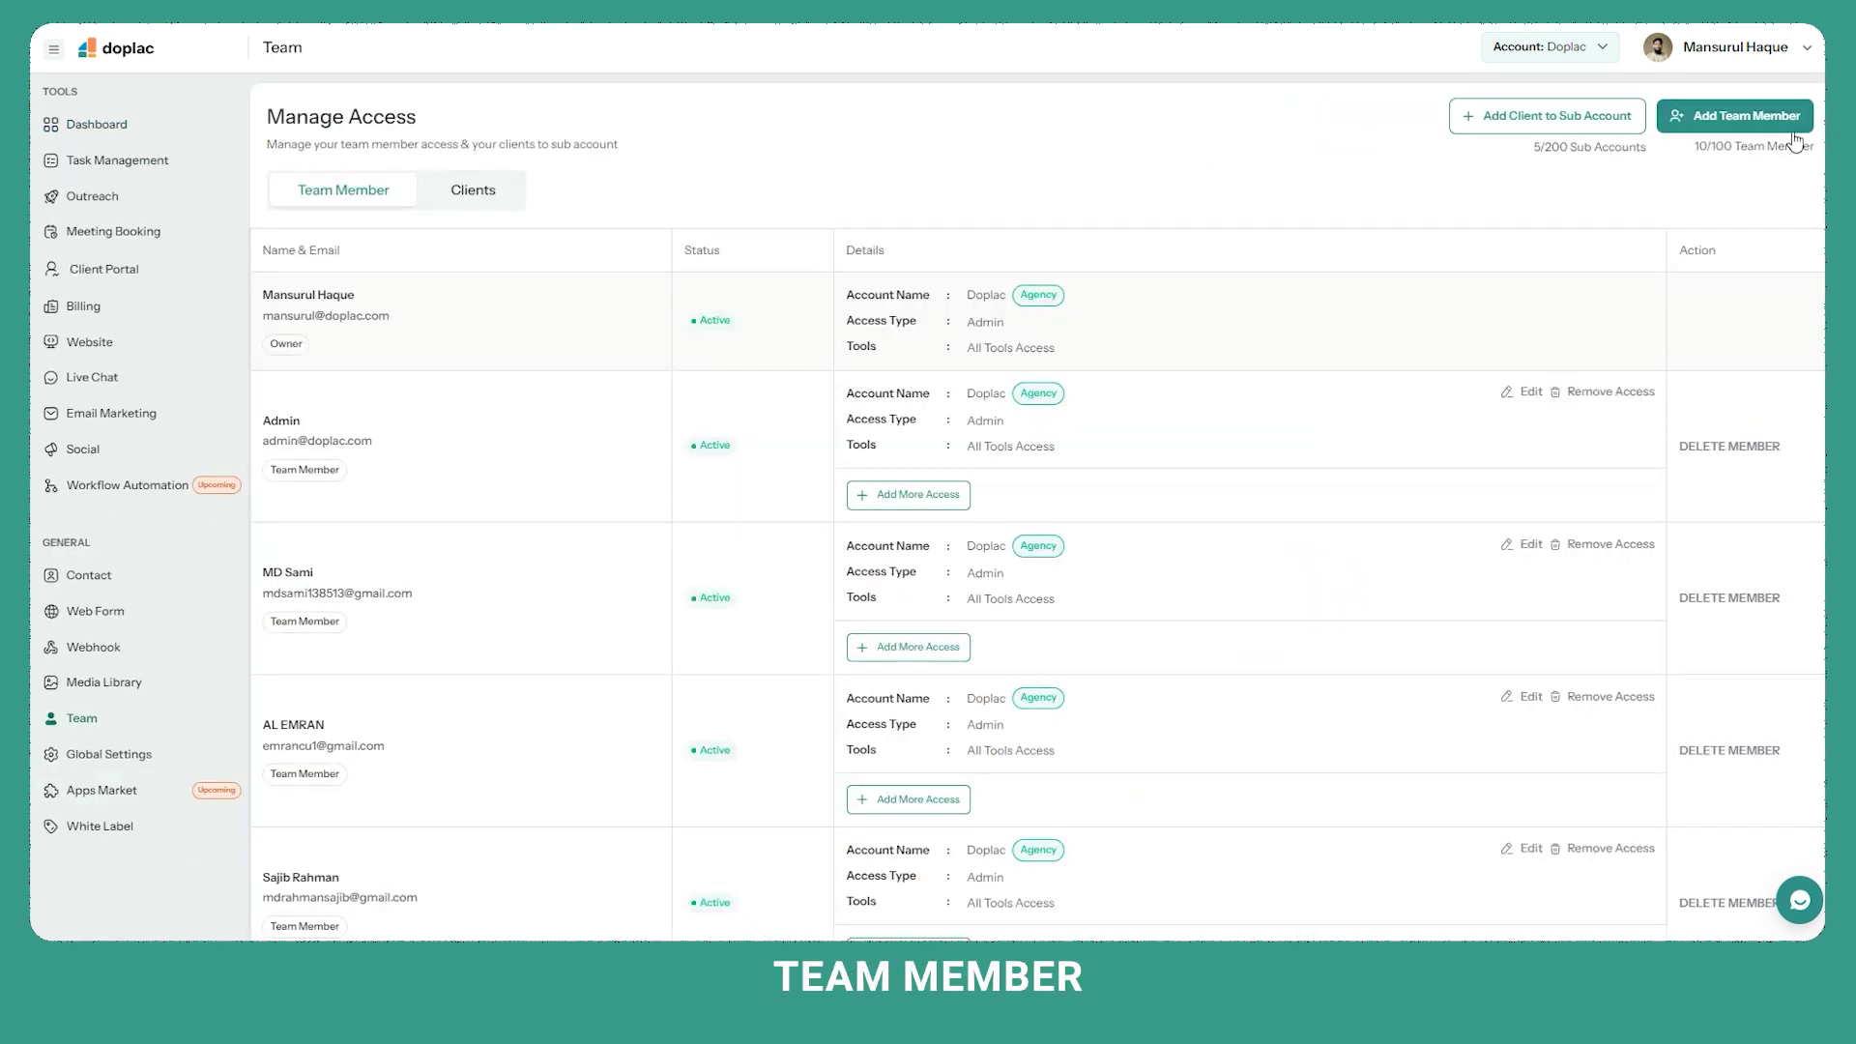
click(1774, 116)
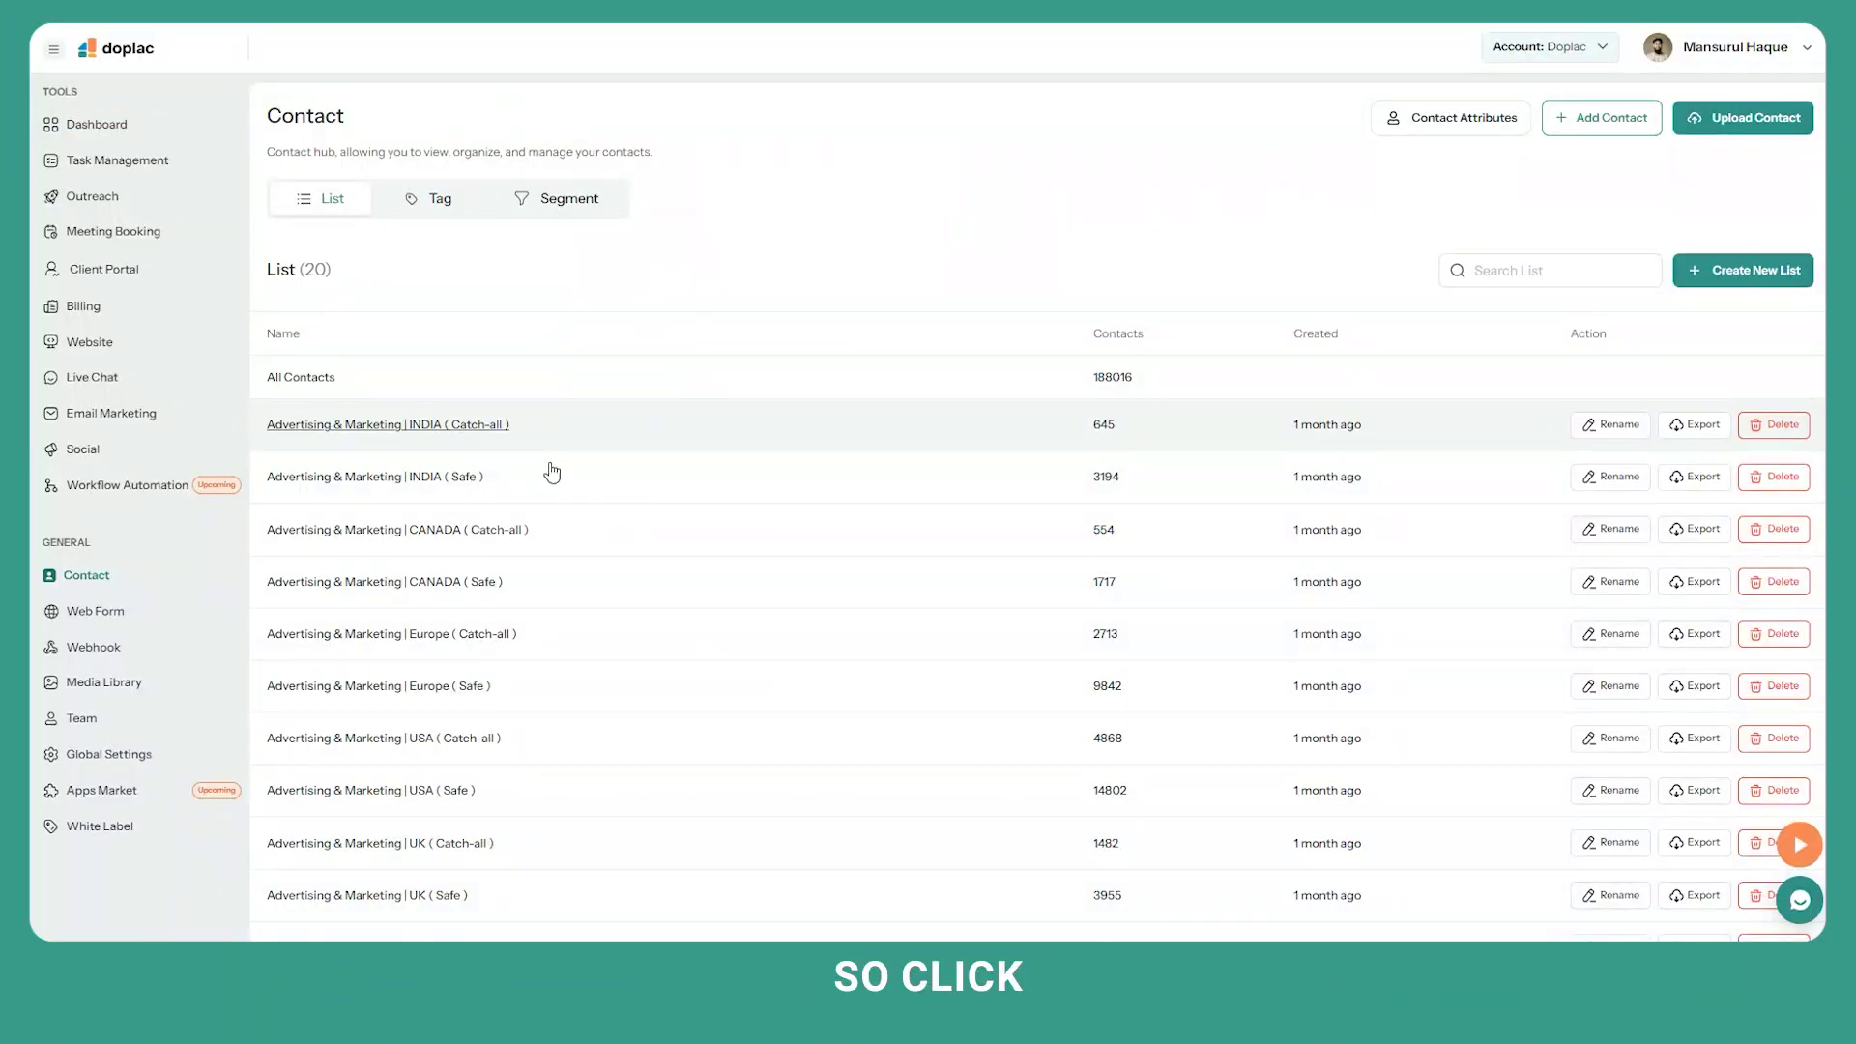
- Open the Website section to list all sites, including Doplac documentation
click(108, 350)
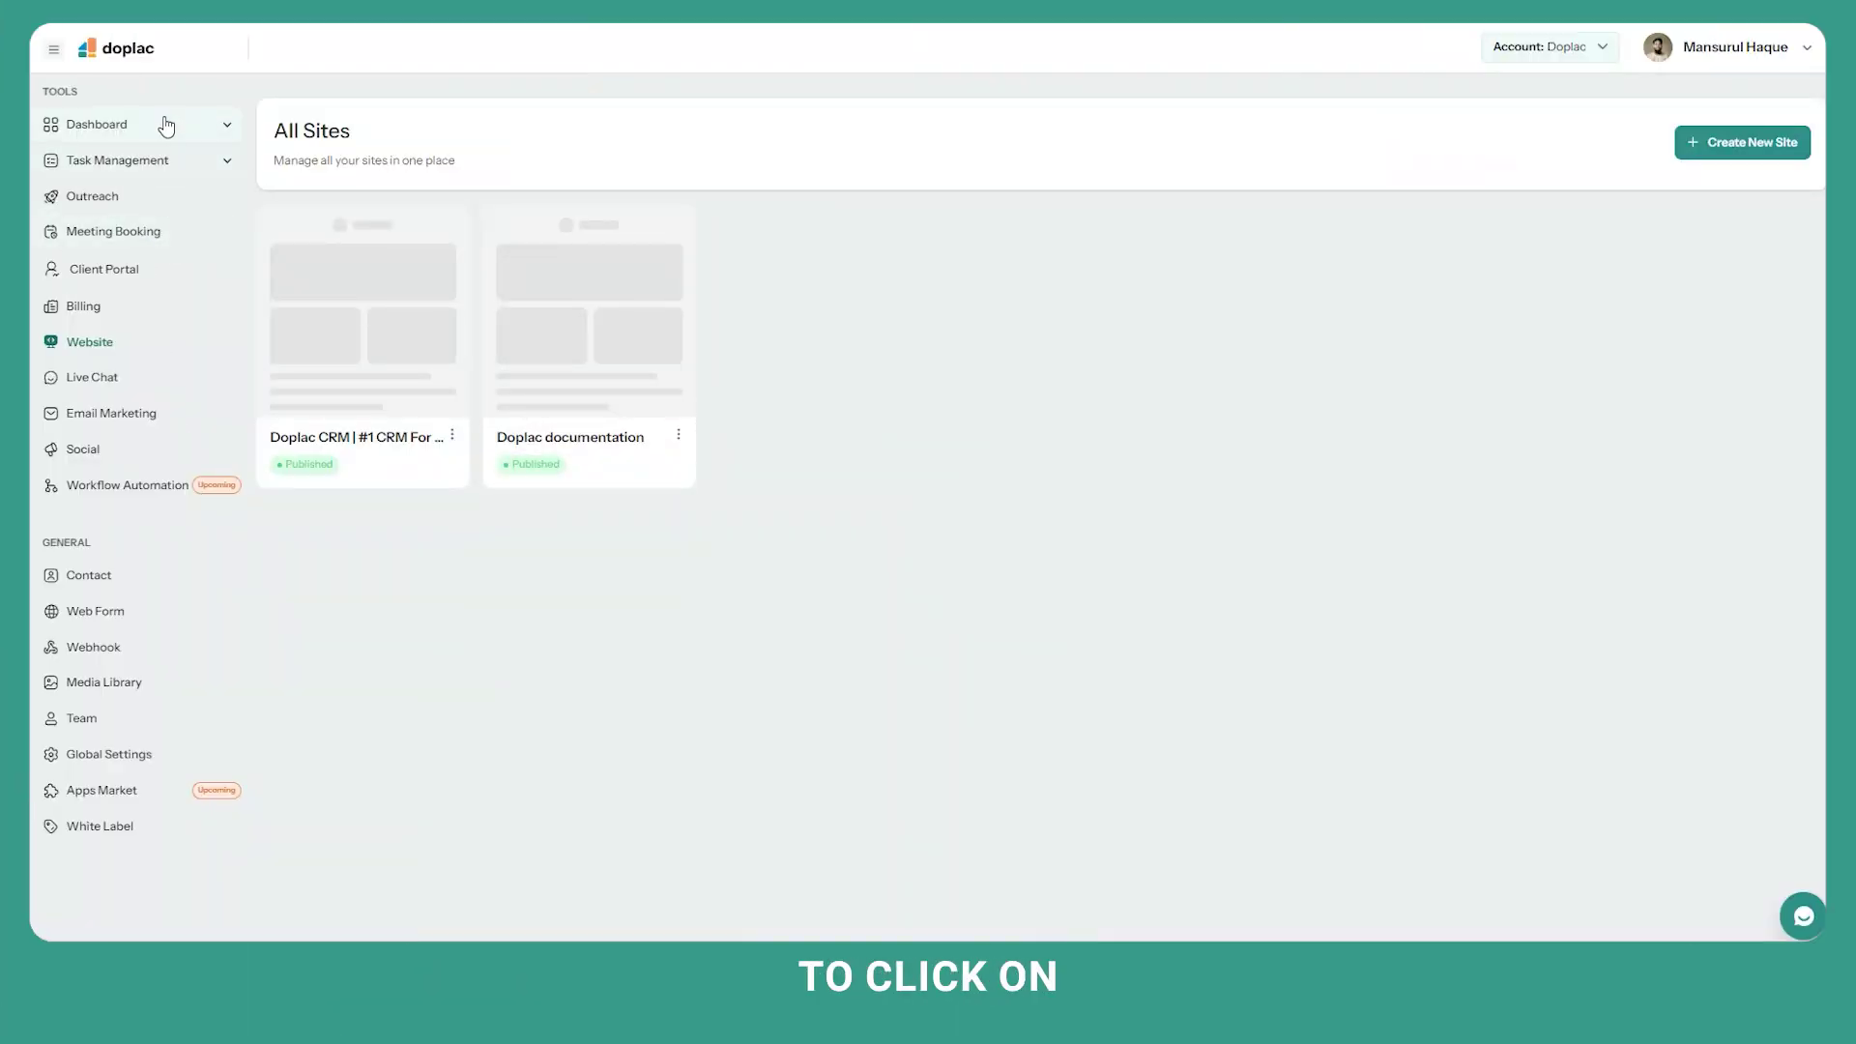
- Open Client Pipeline under Dashboard, view the doplac new pipeline and try adding a Prospect client
click(166, 126)
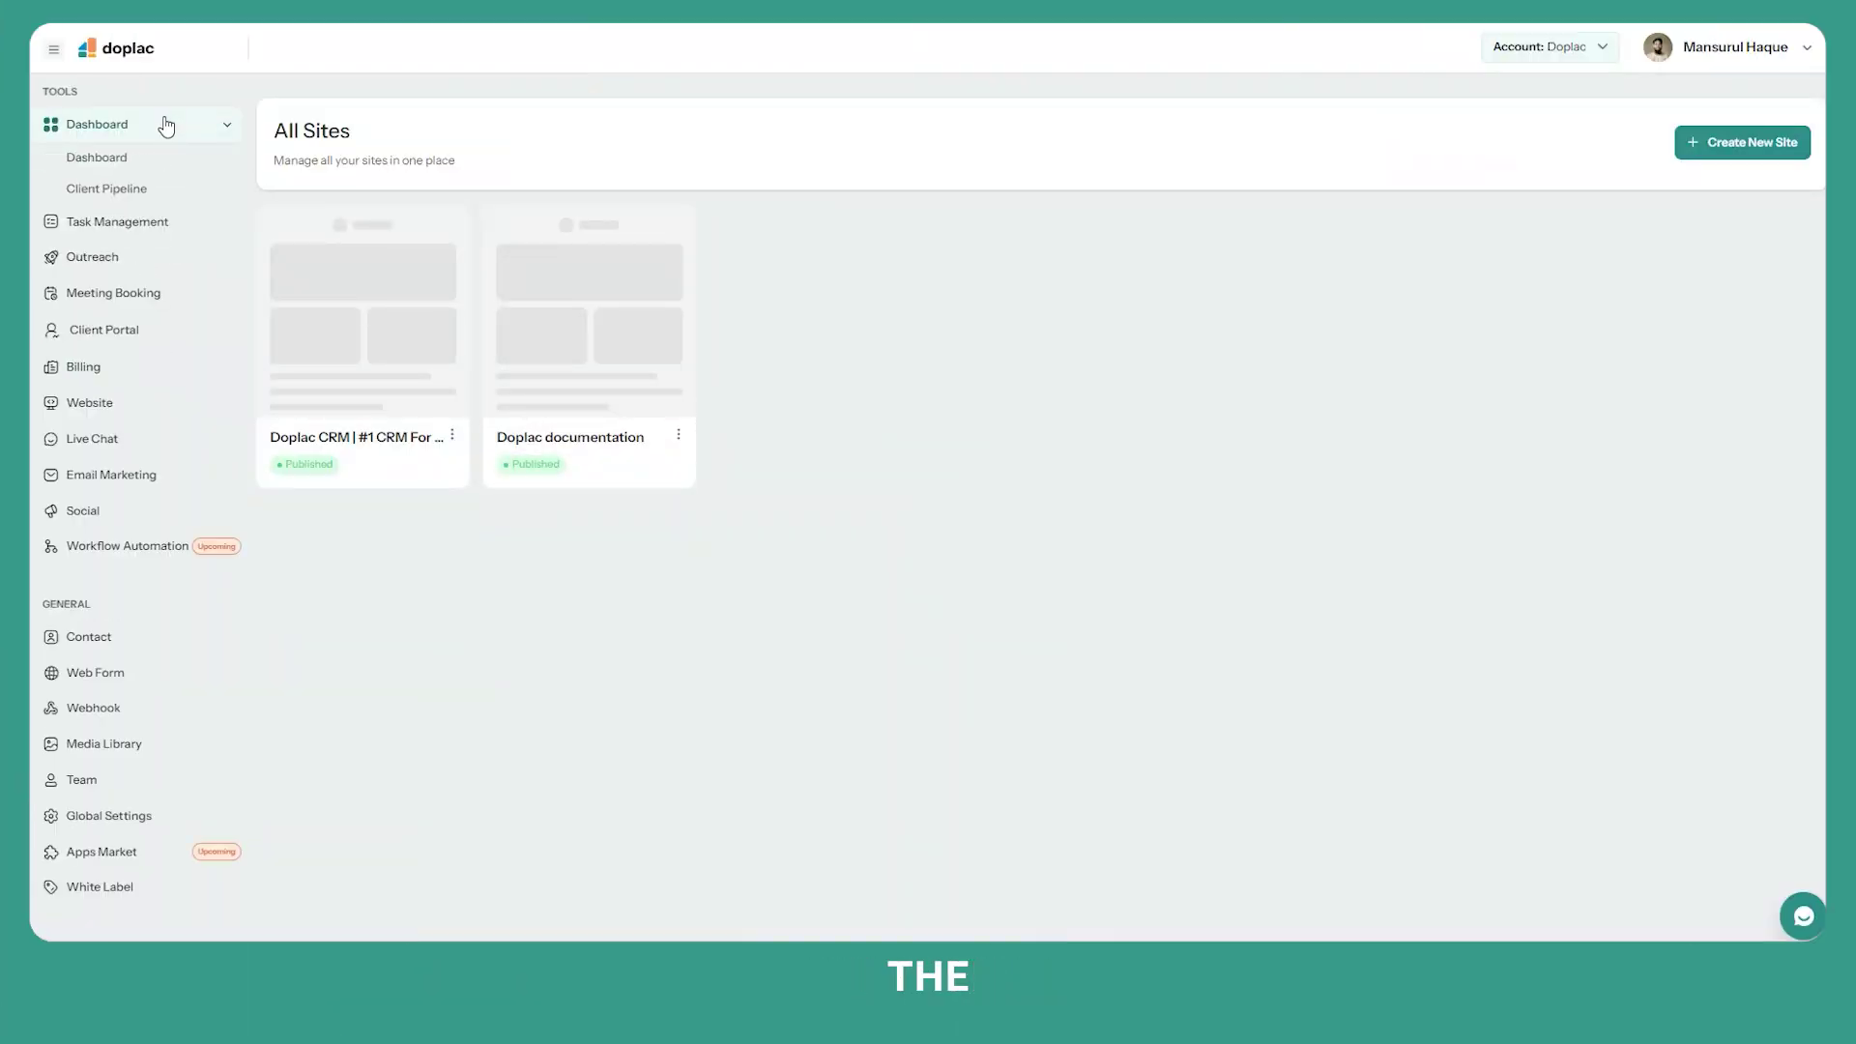
click(122, 191)
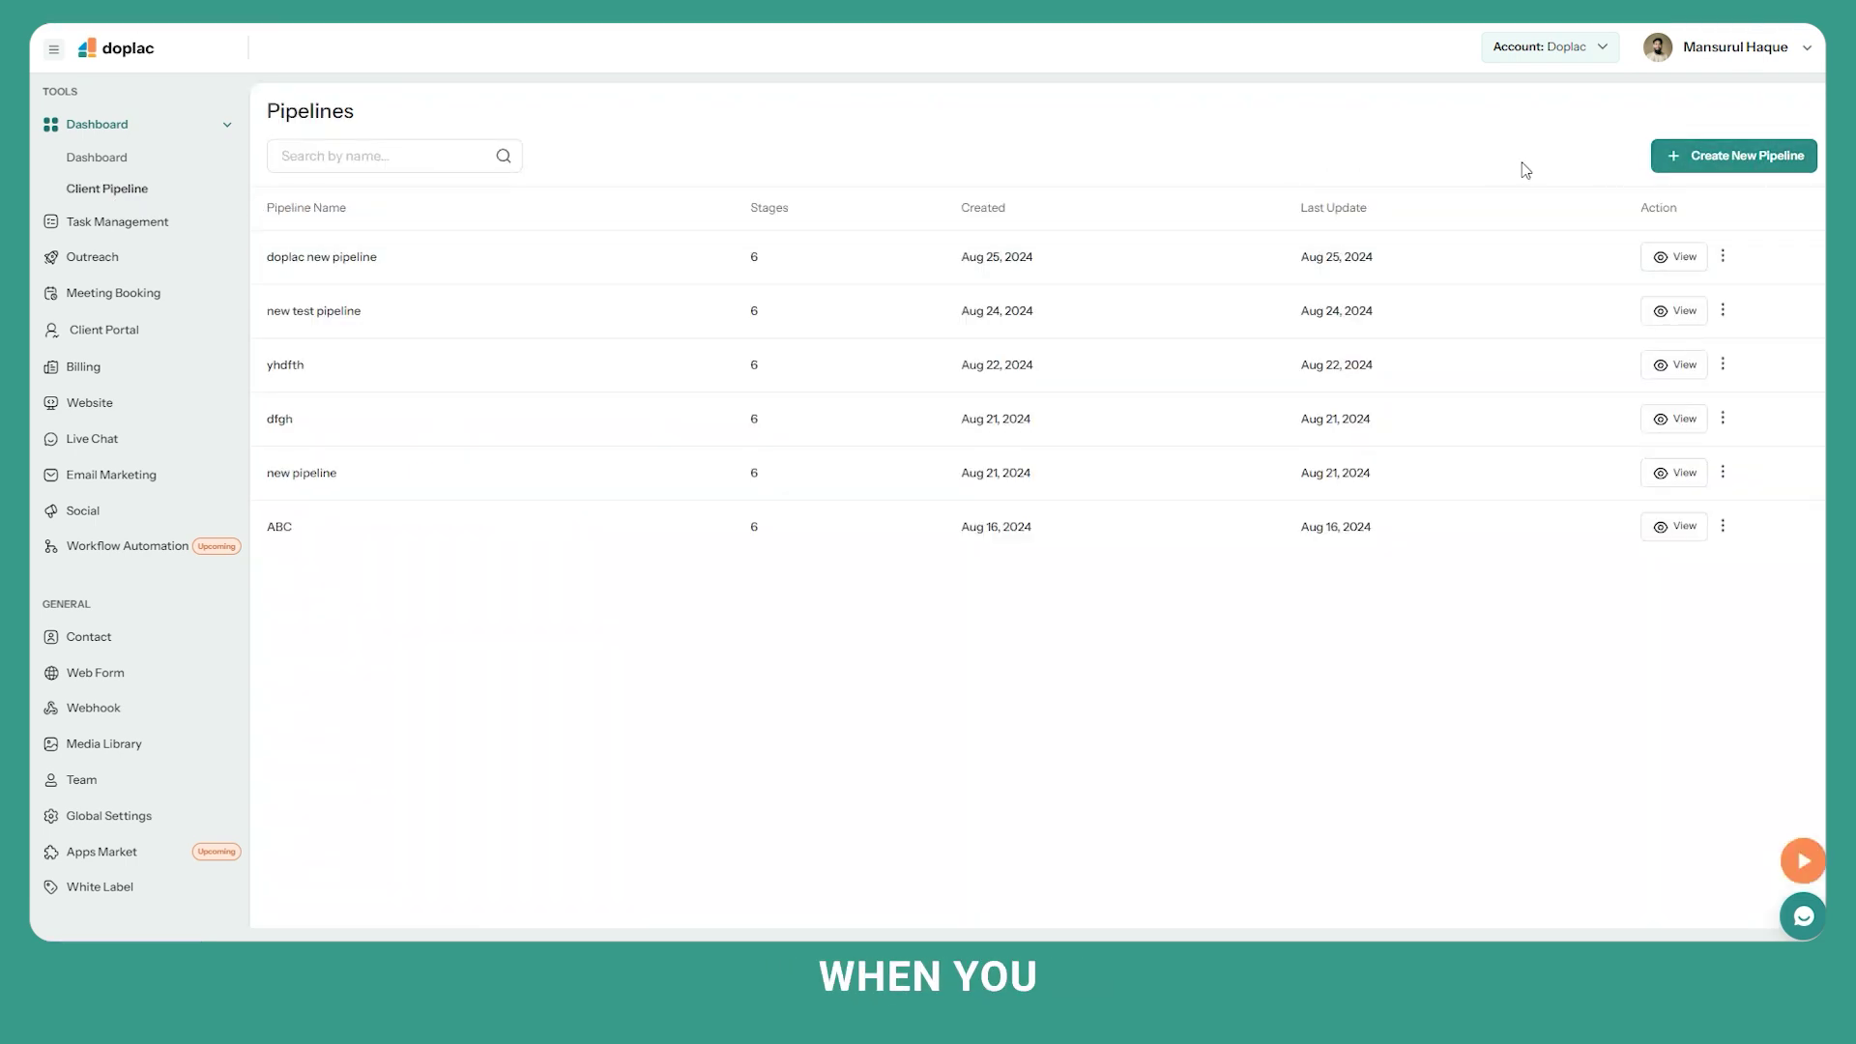
click(1669, 257)
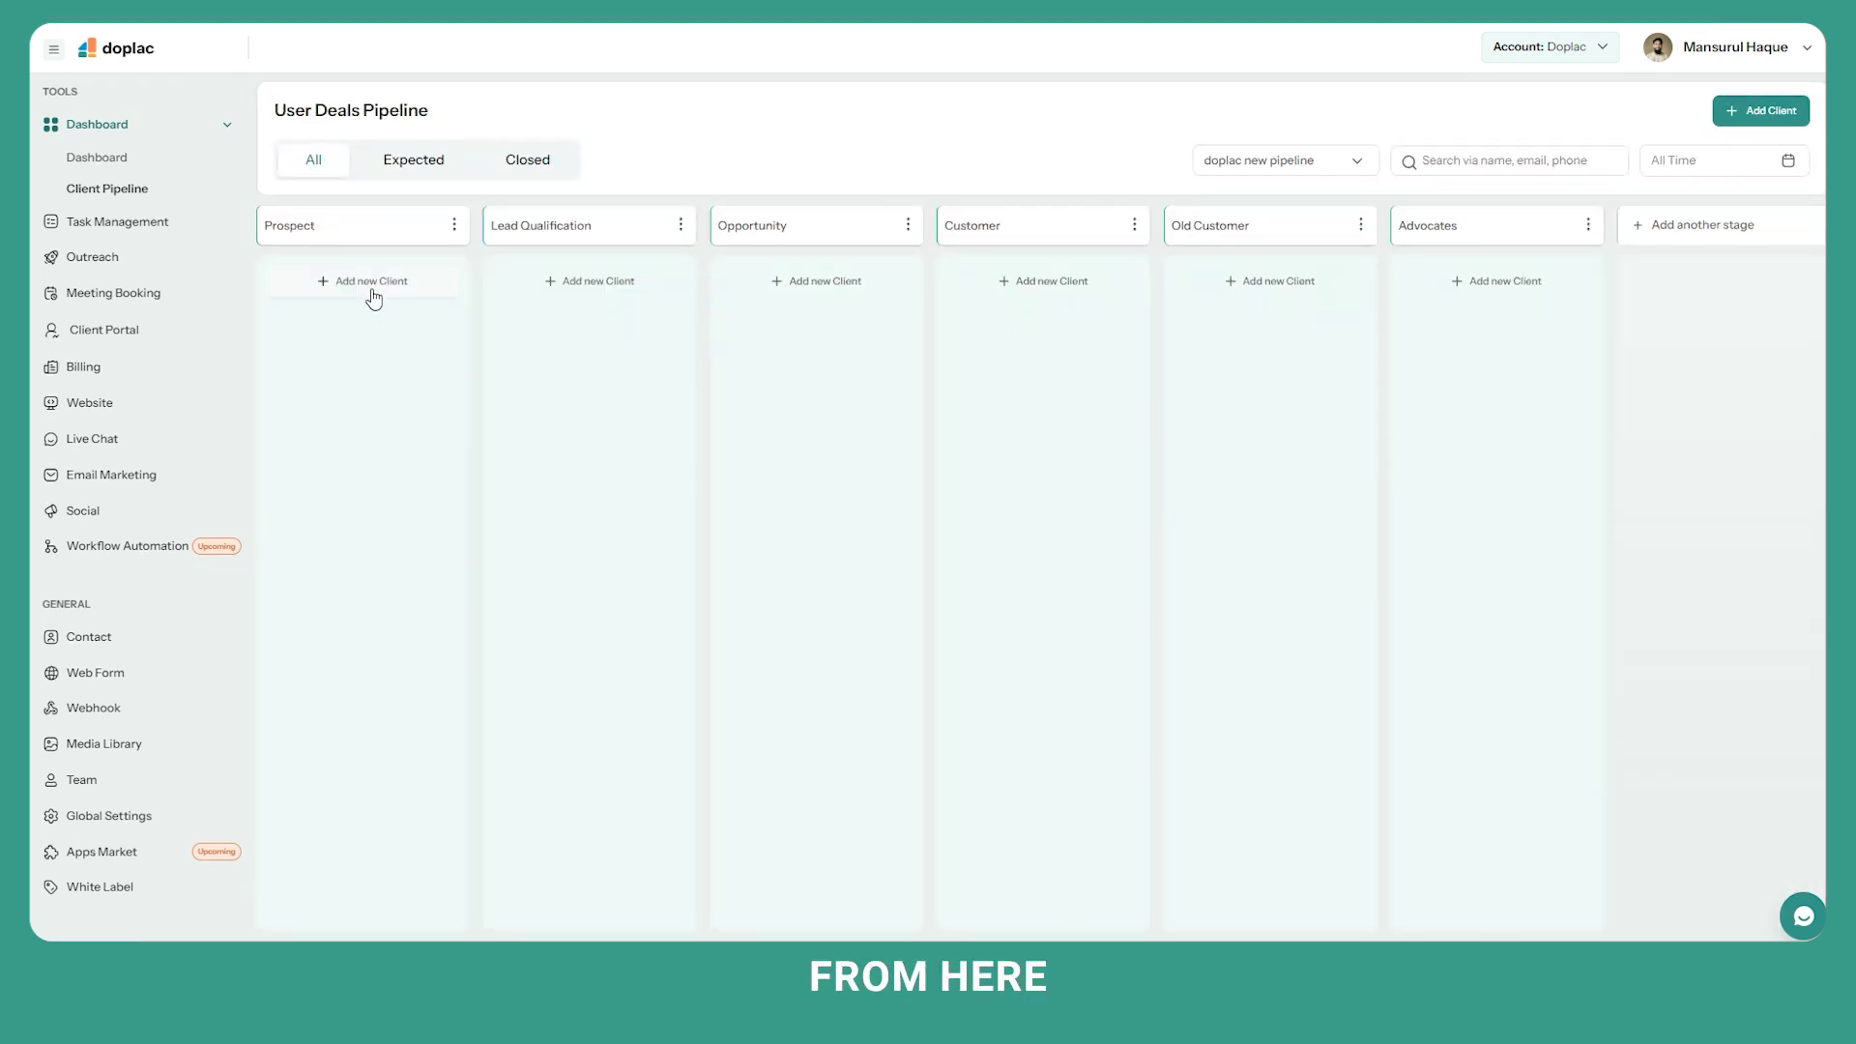
click(372, 287)
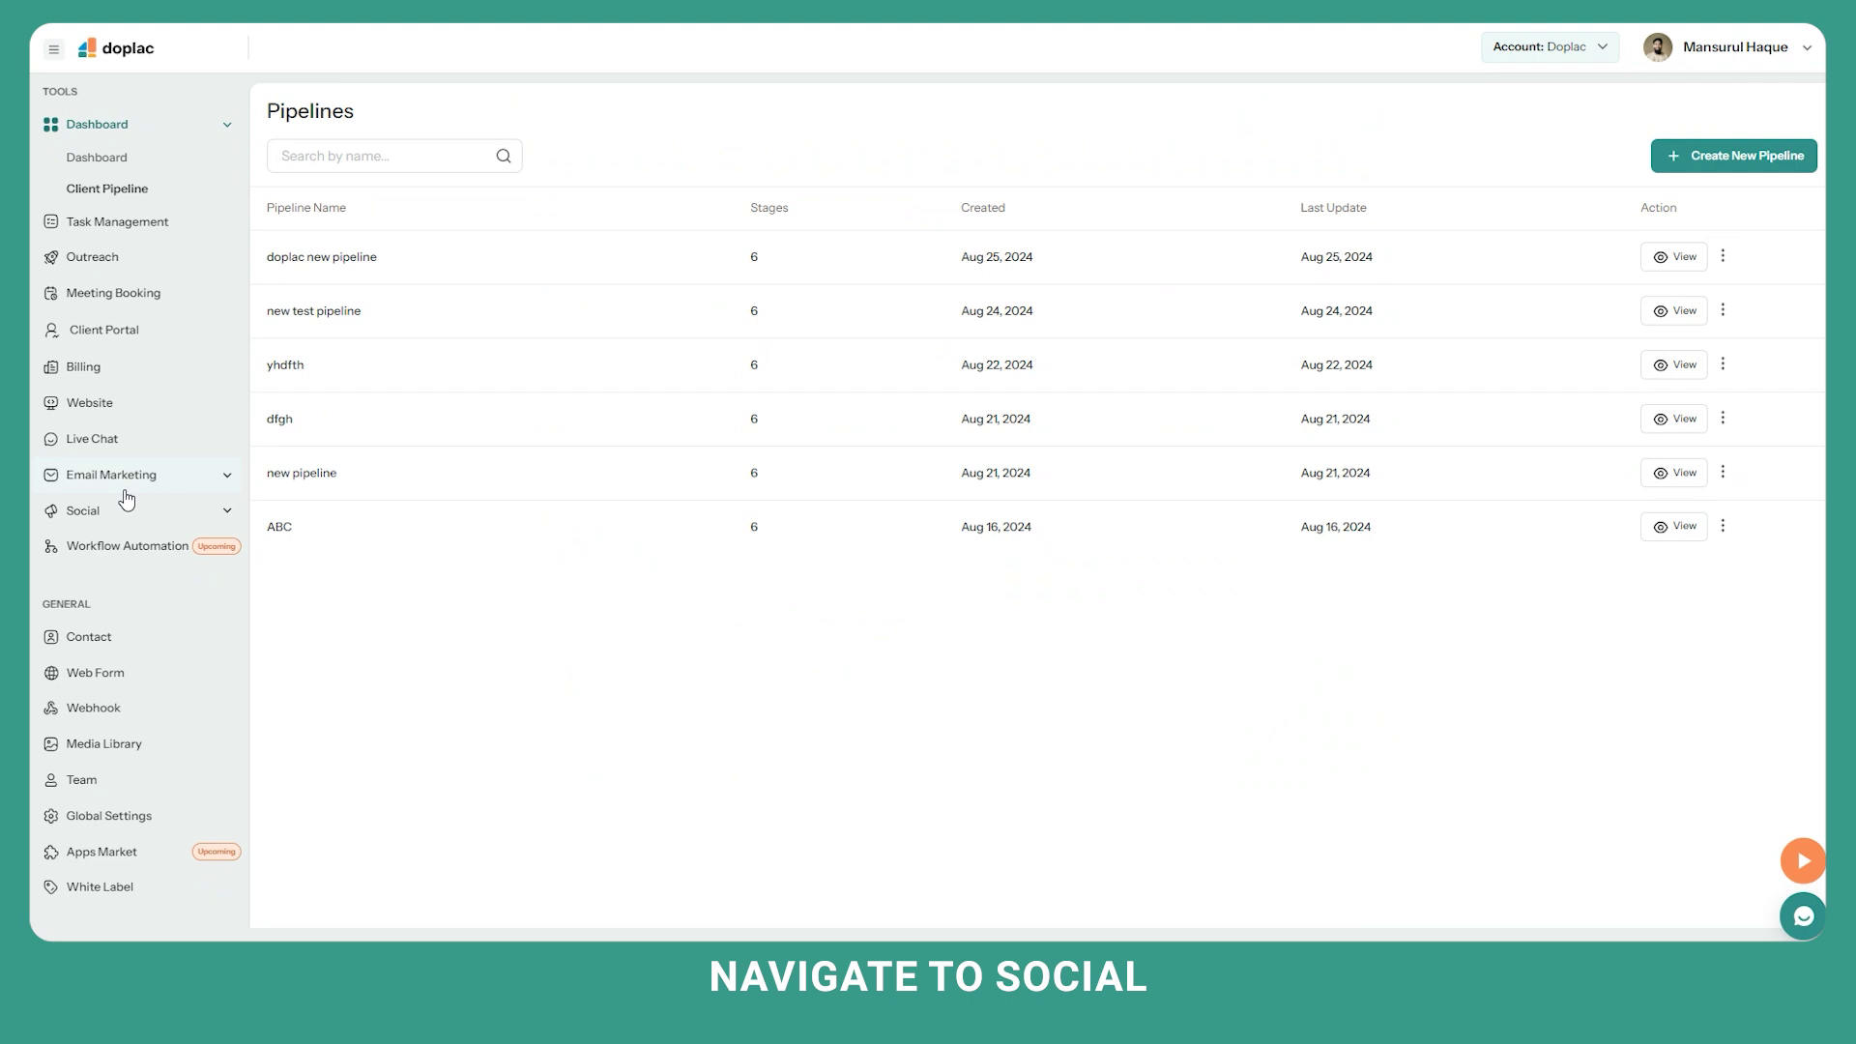
- Open Social Channels, preview the Connect Social Channels options, then dismiss them
click(91, 512)
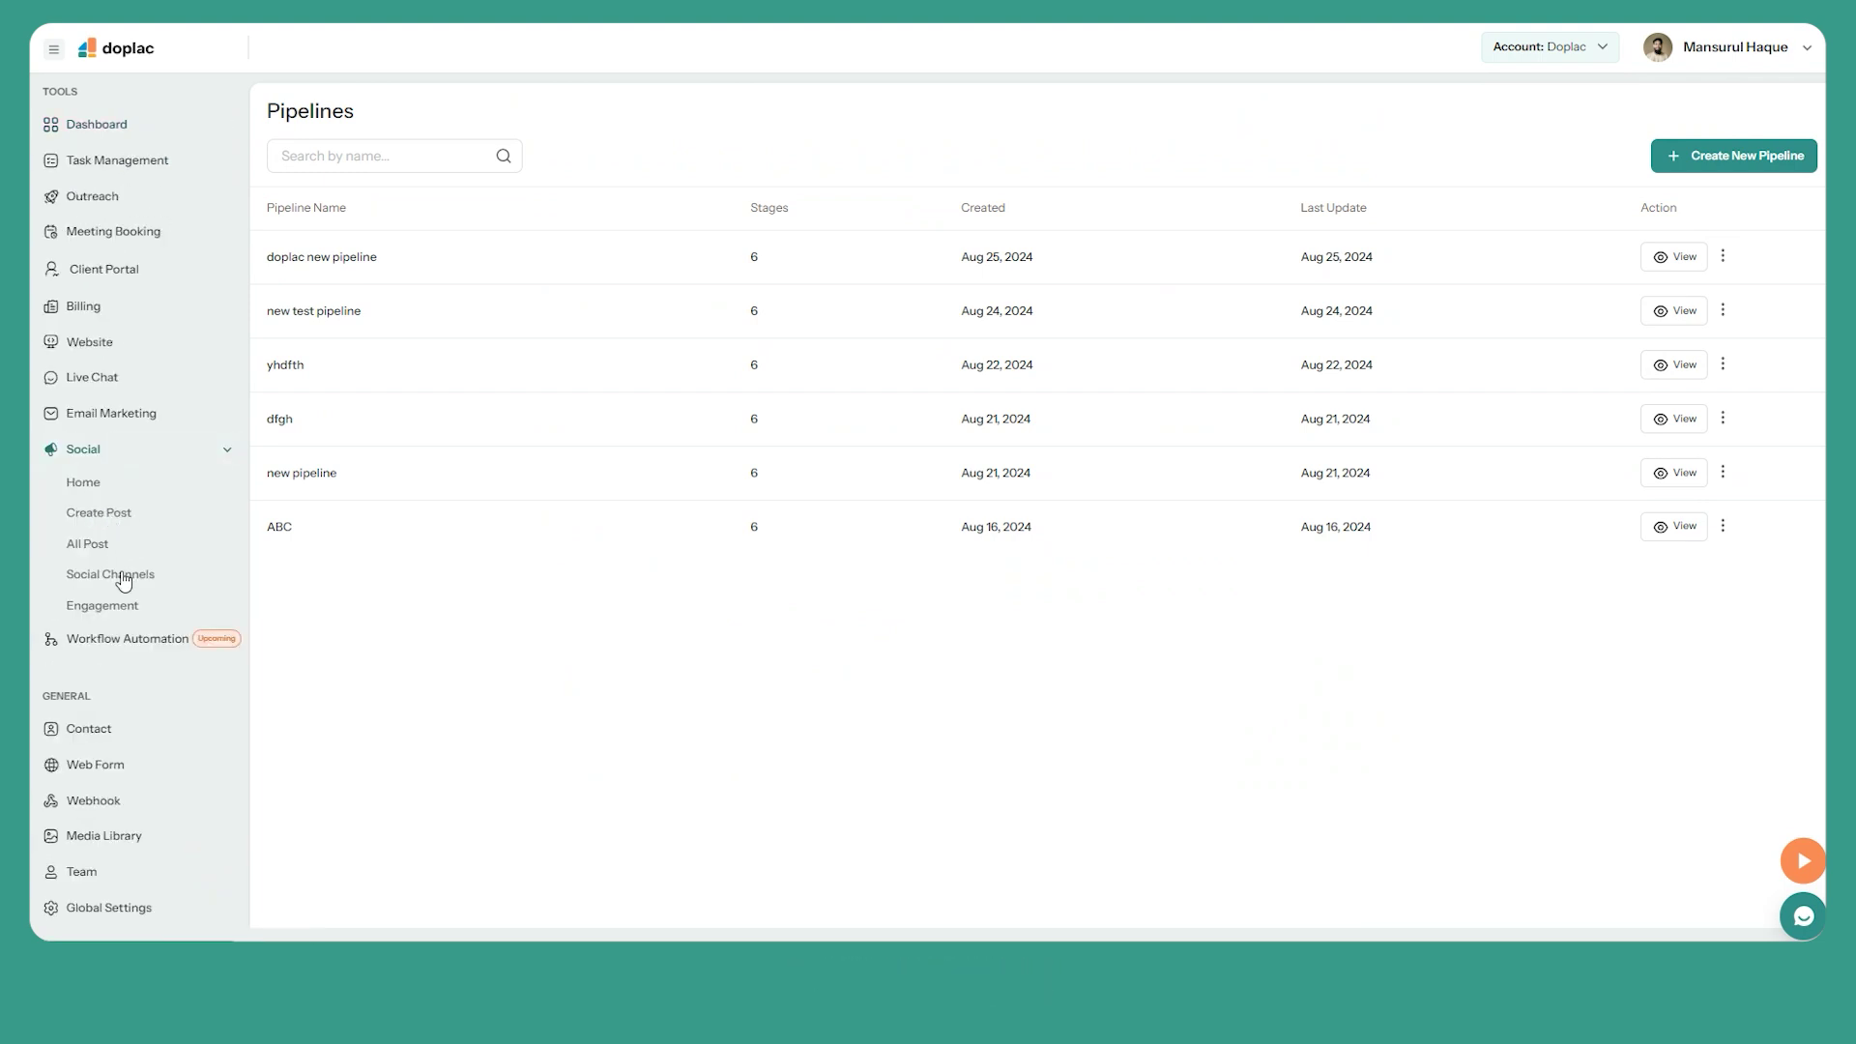
click(123, 577)
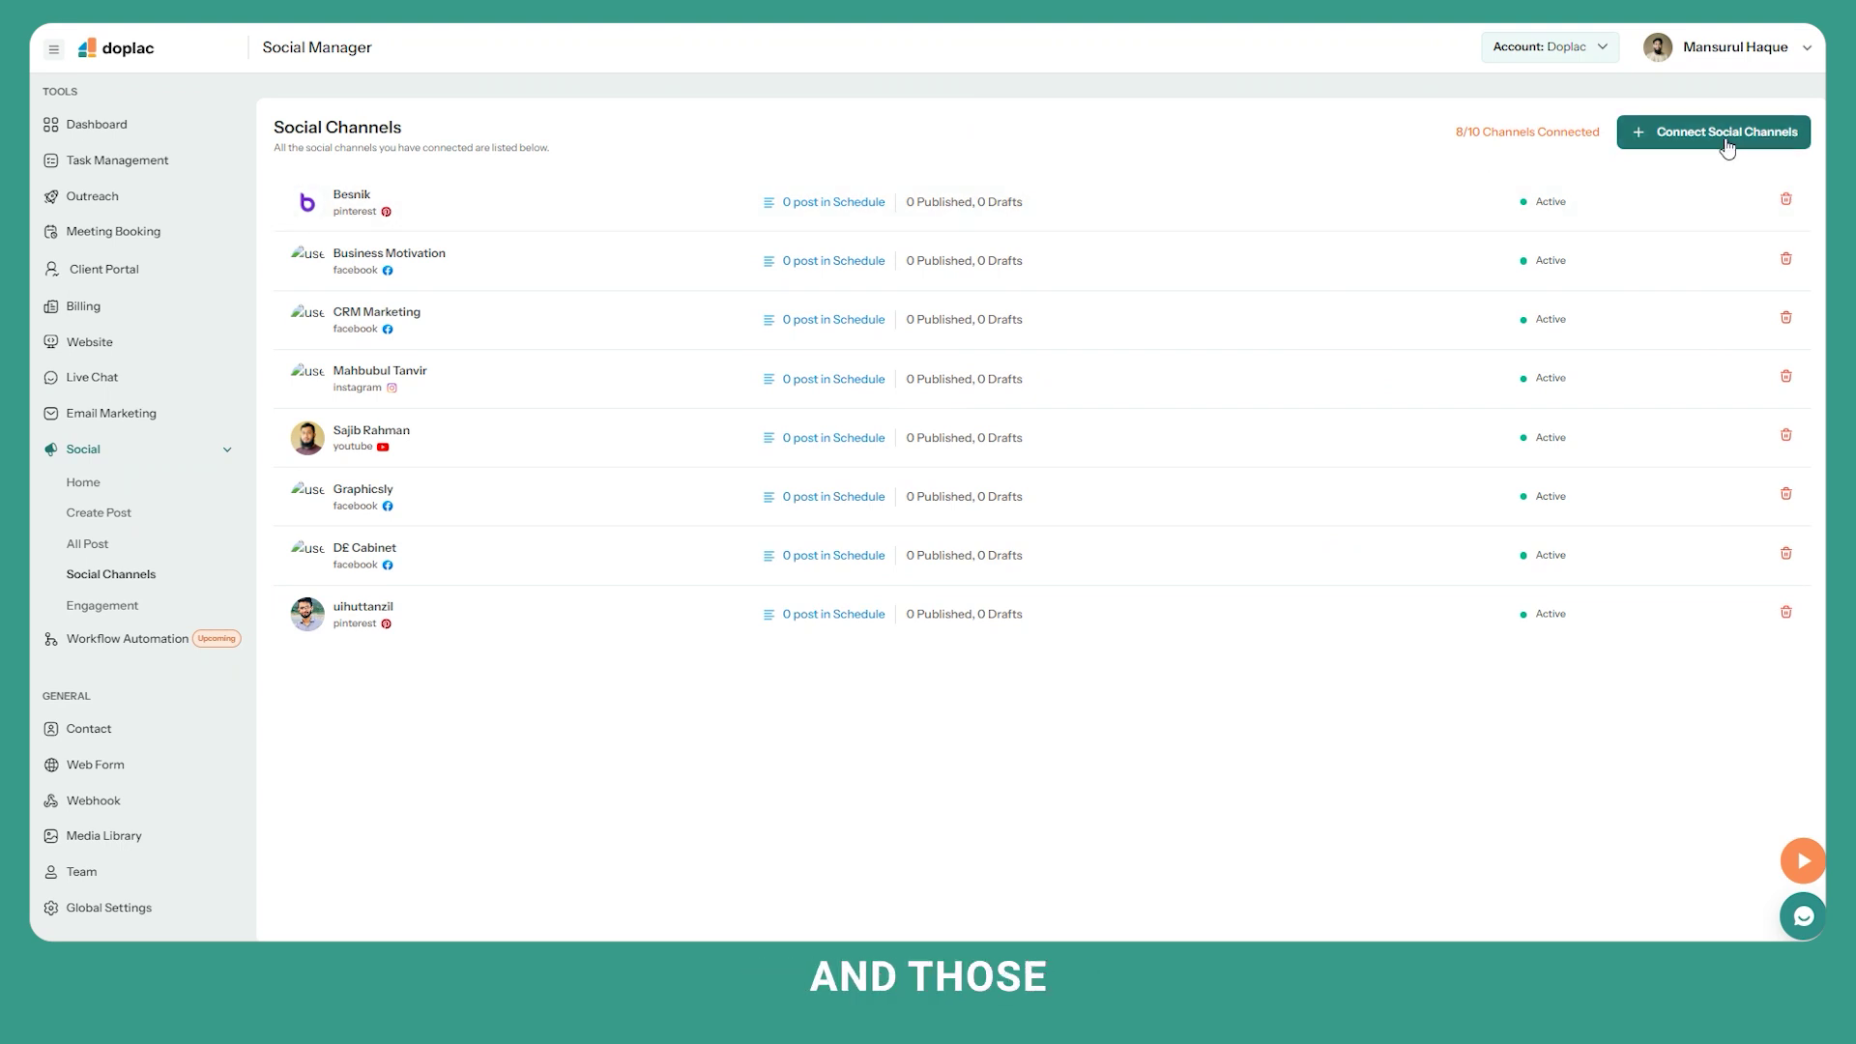
click(1726, 135)
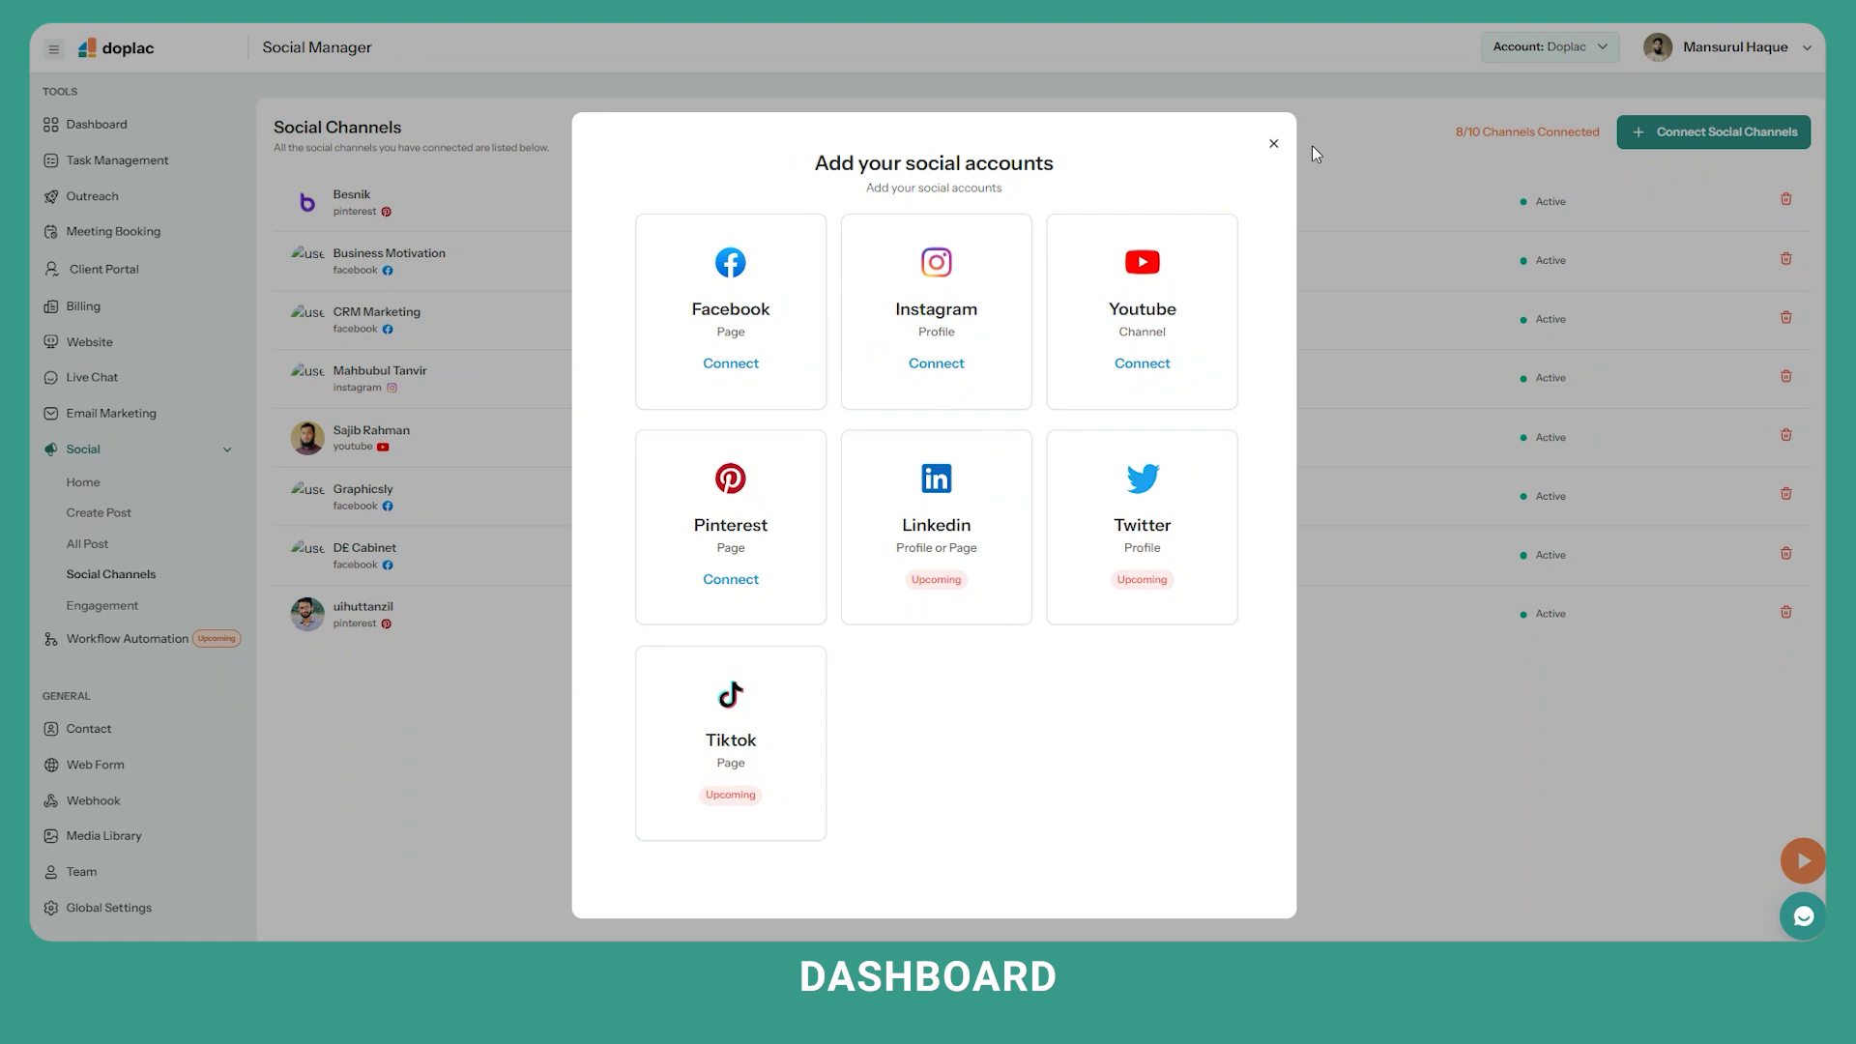
click(1274, 145)
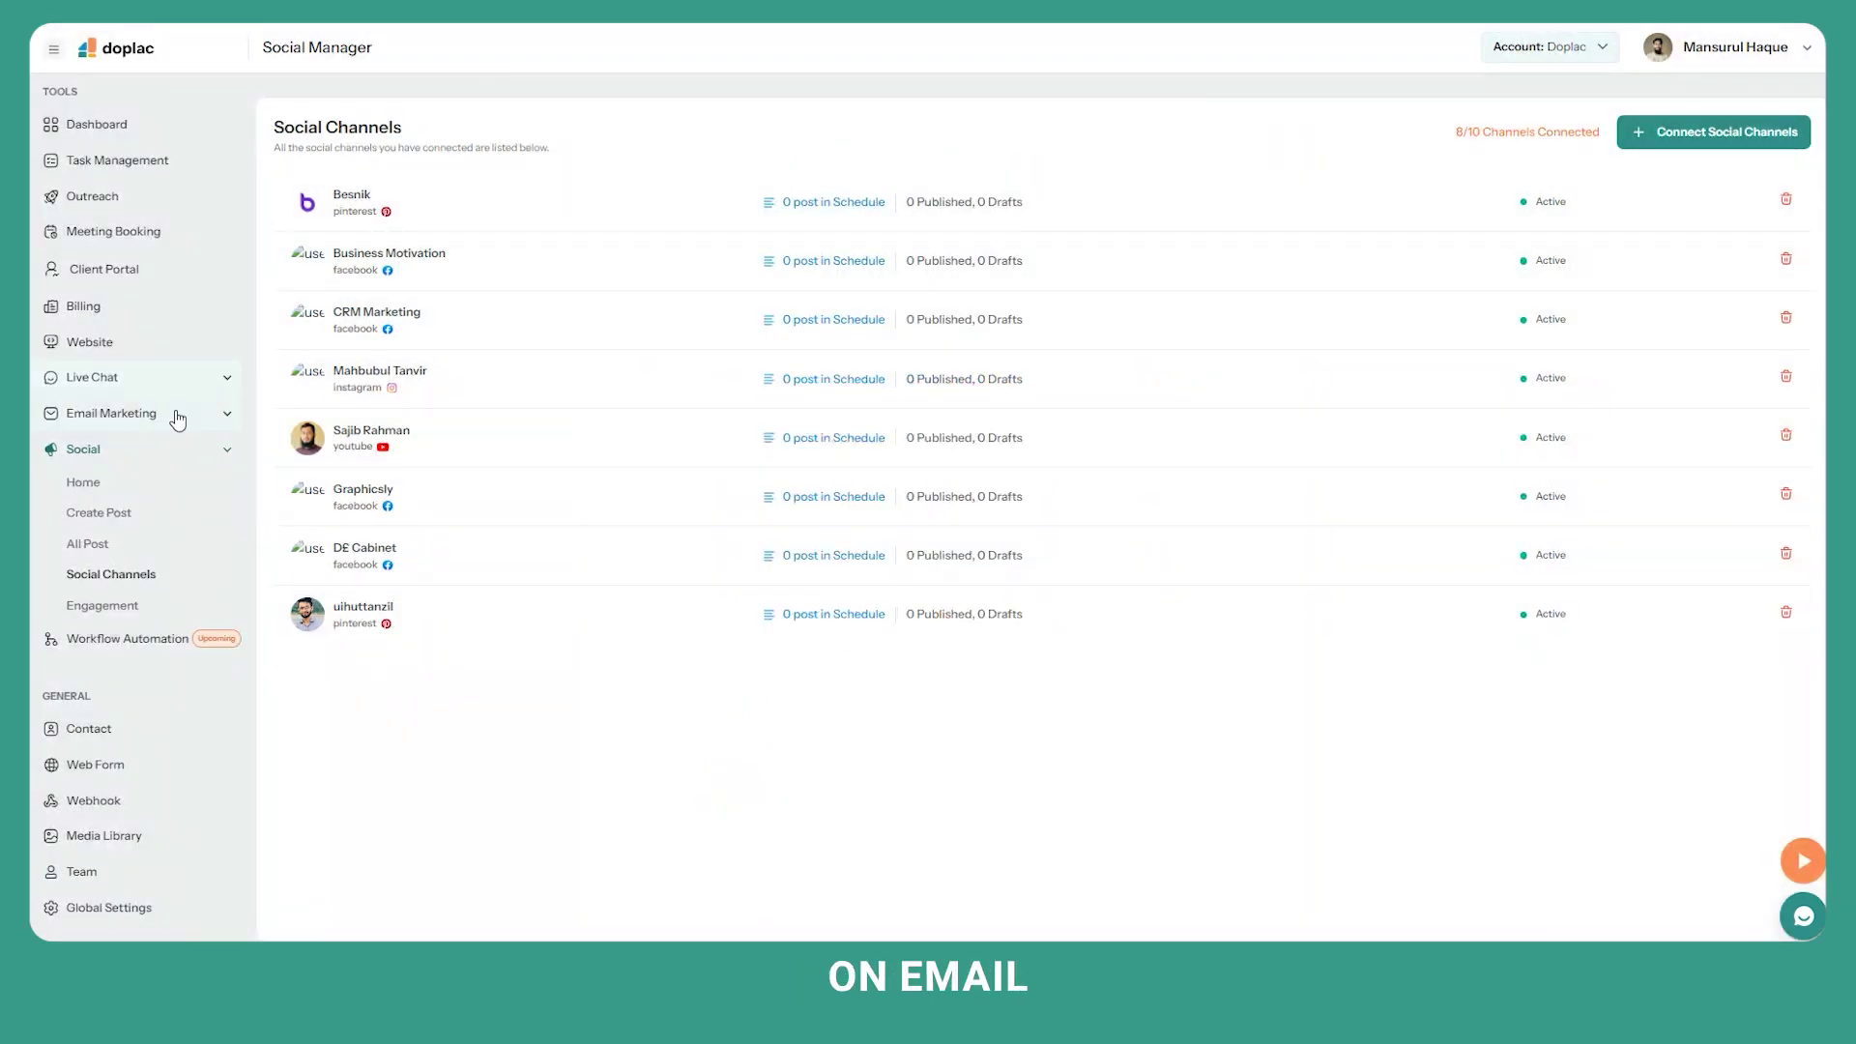
- Check the Email Marketing SMTP setup, then open Outreach Setup with its inbox providers and Google mailboxes
click(168, 423)
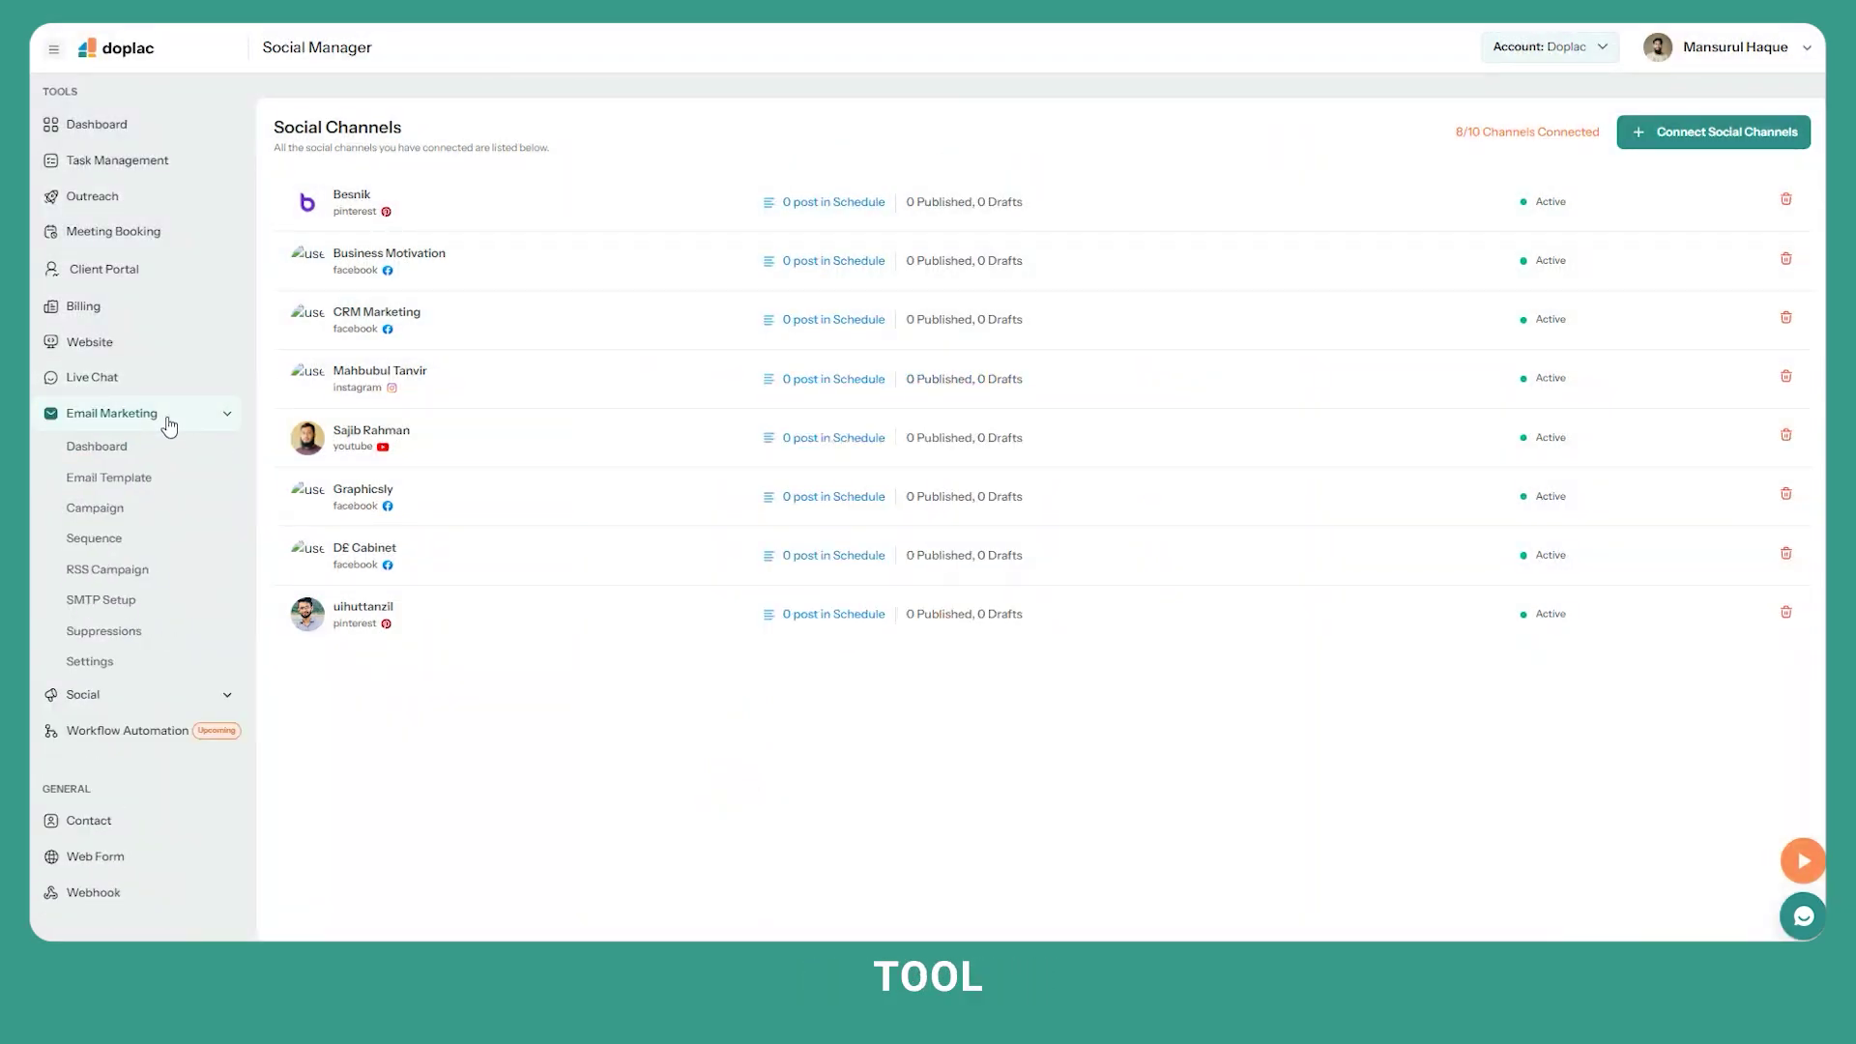
click(113, 603)
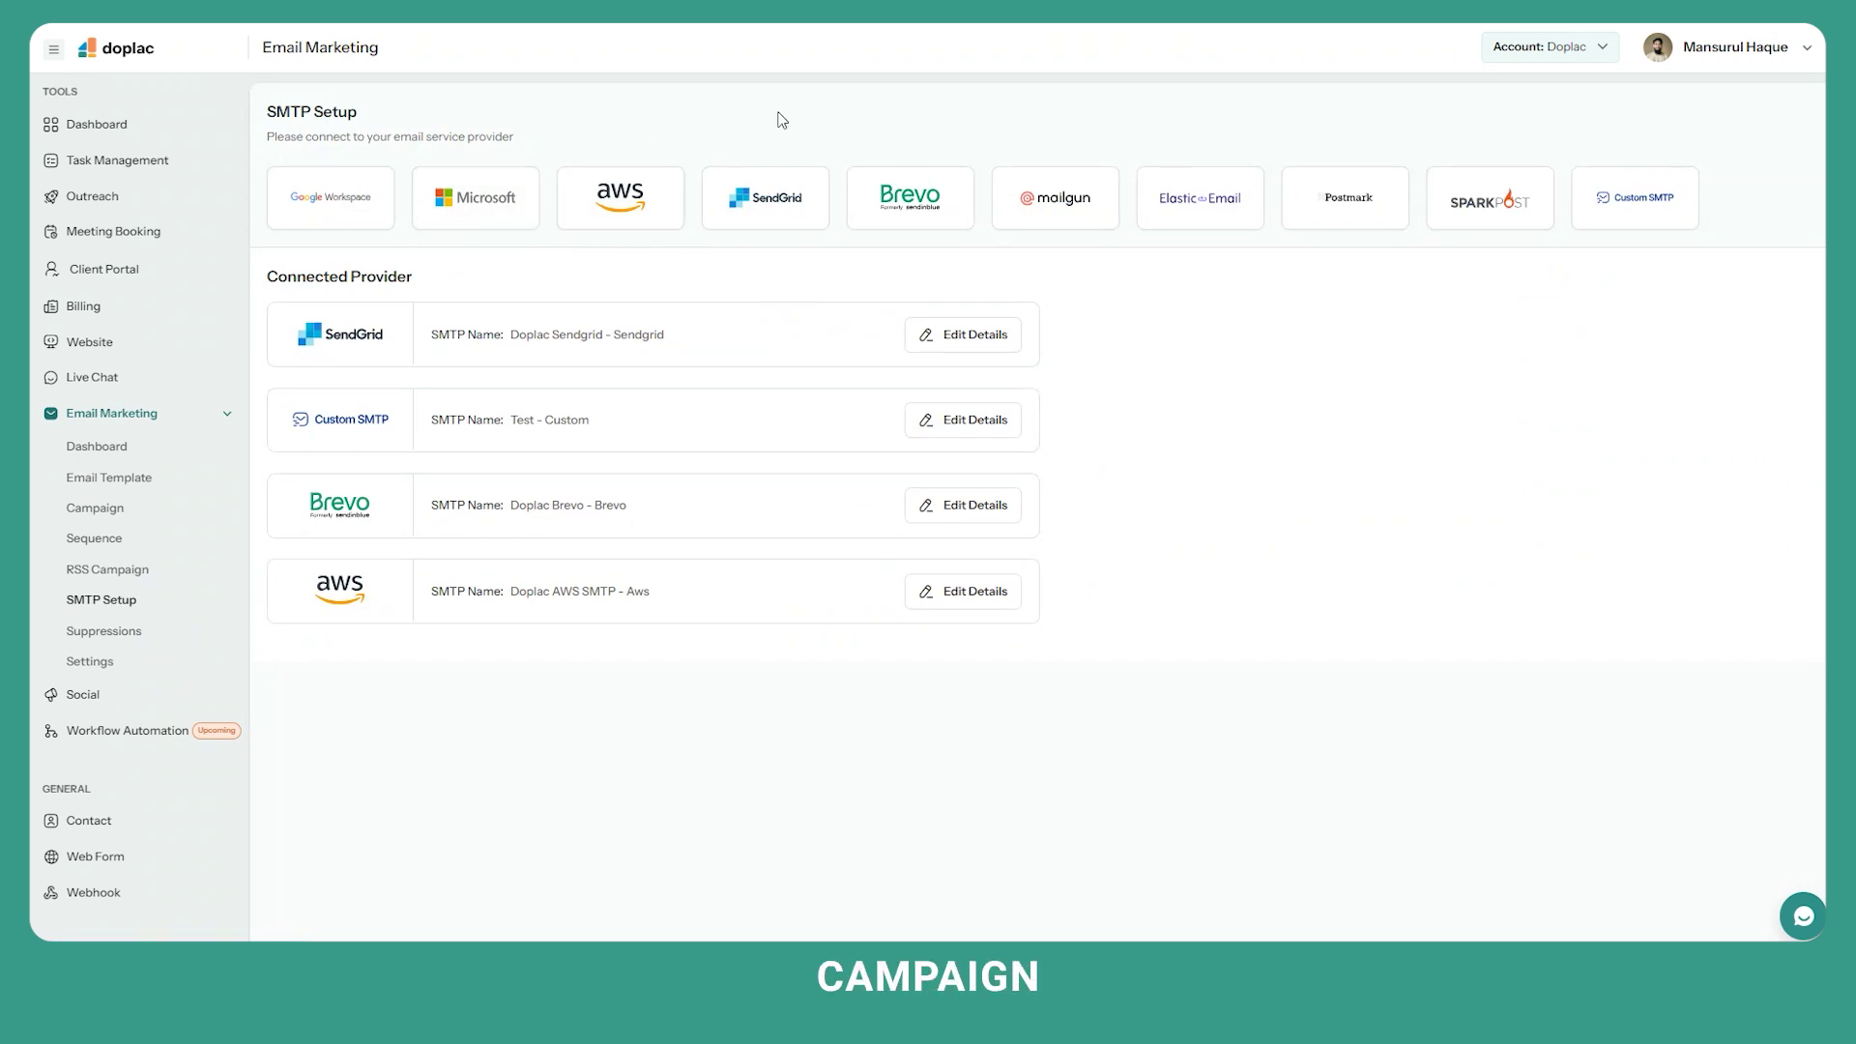
click(110, 418)
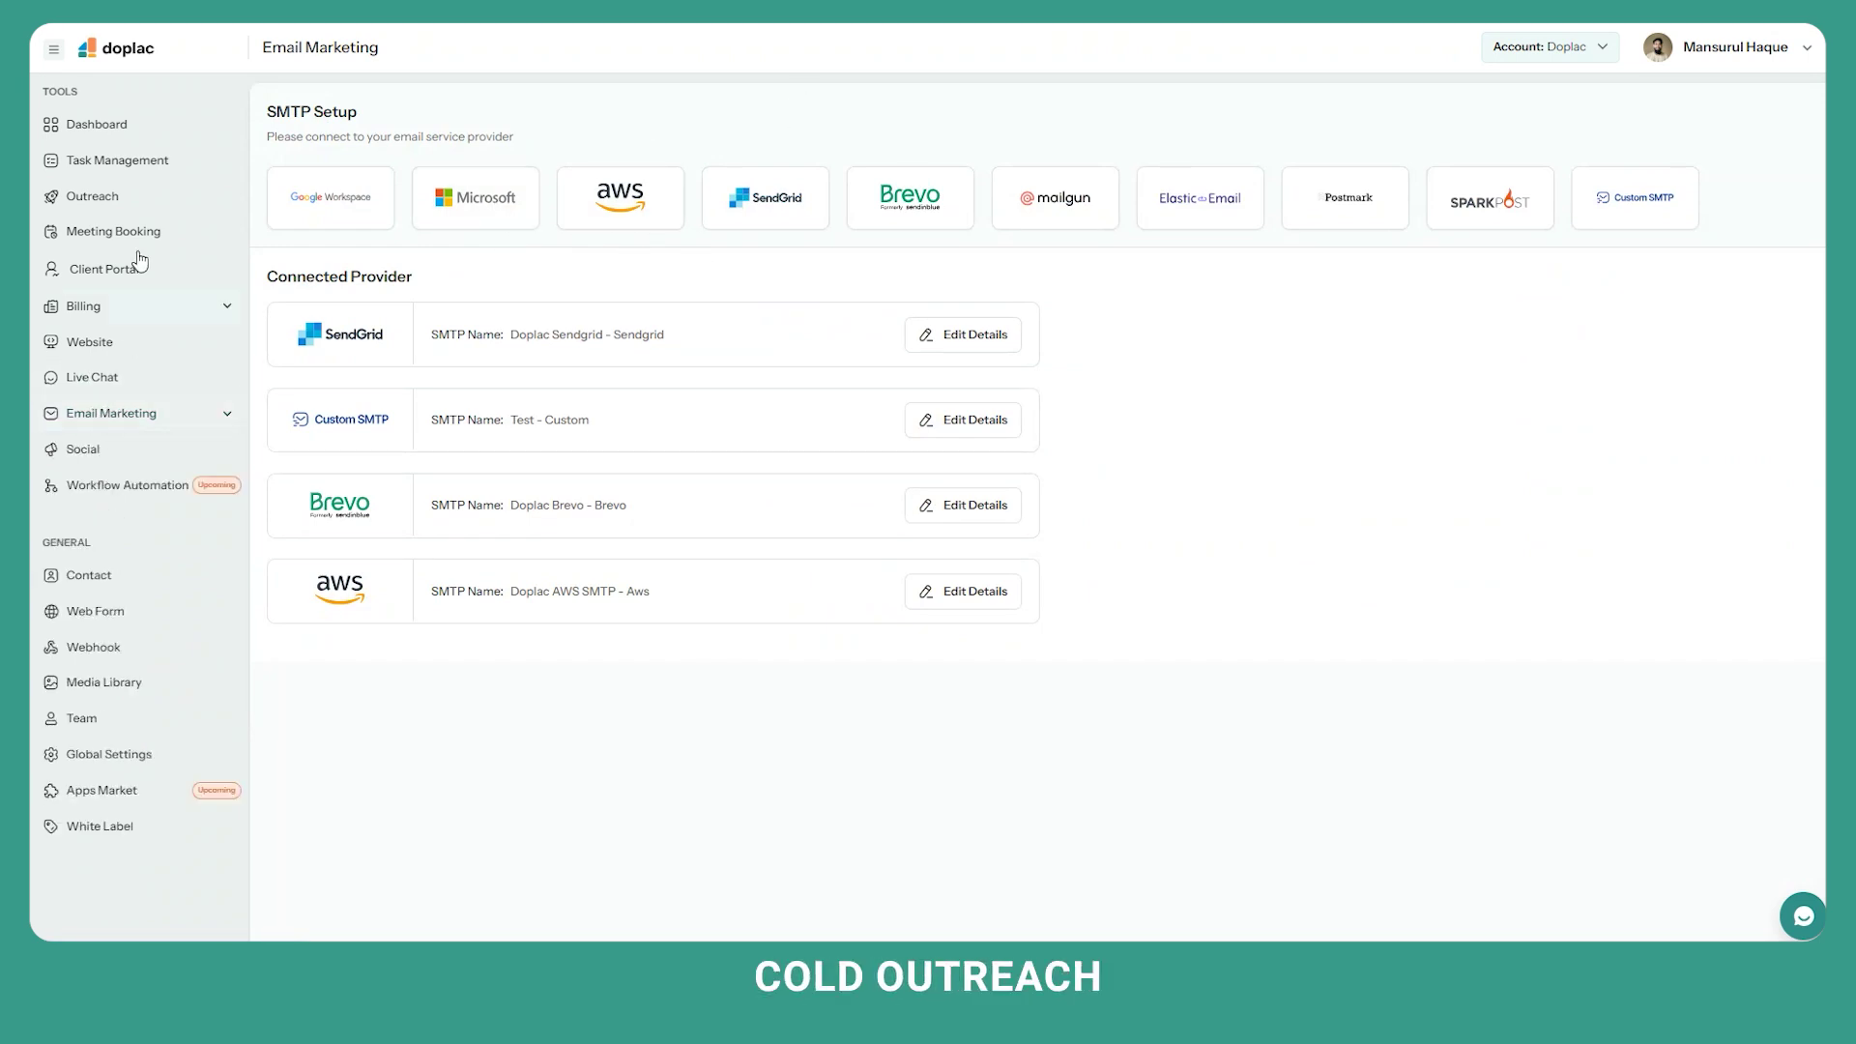
click(143, 203)
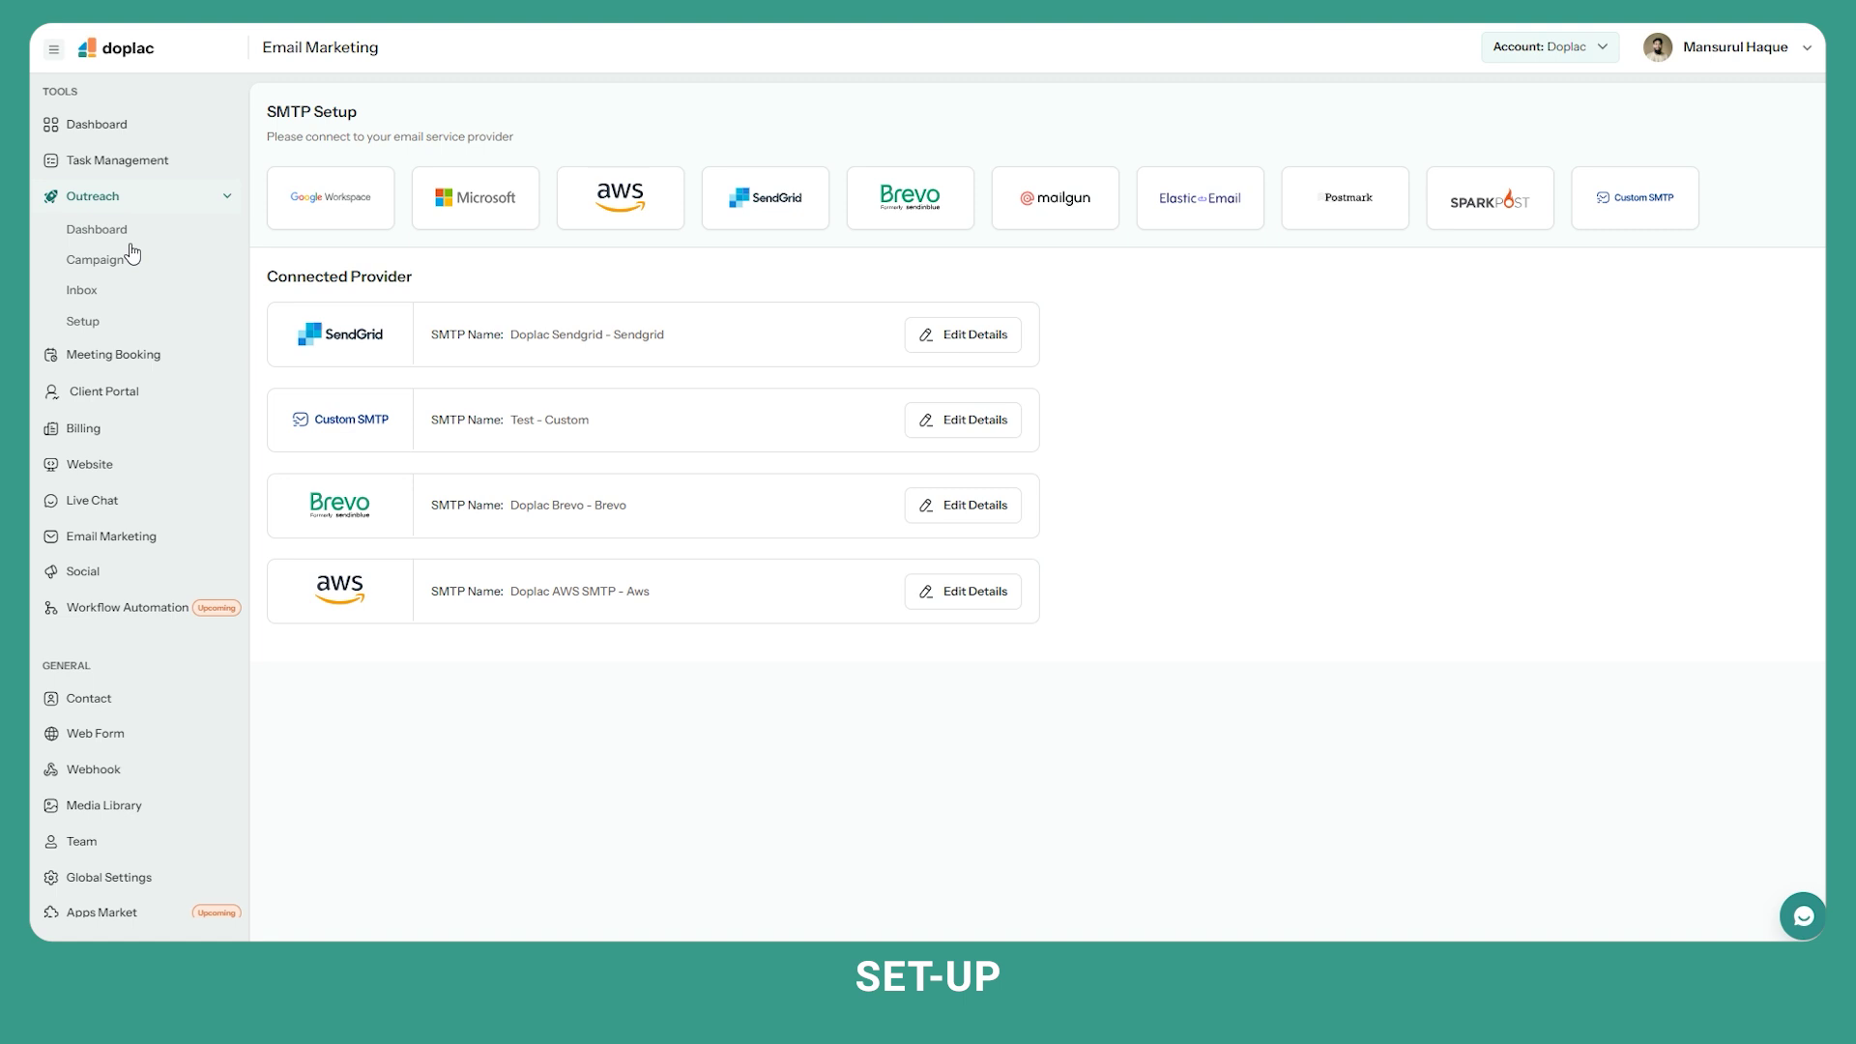
click(87, 329)
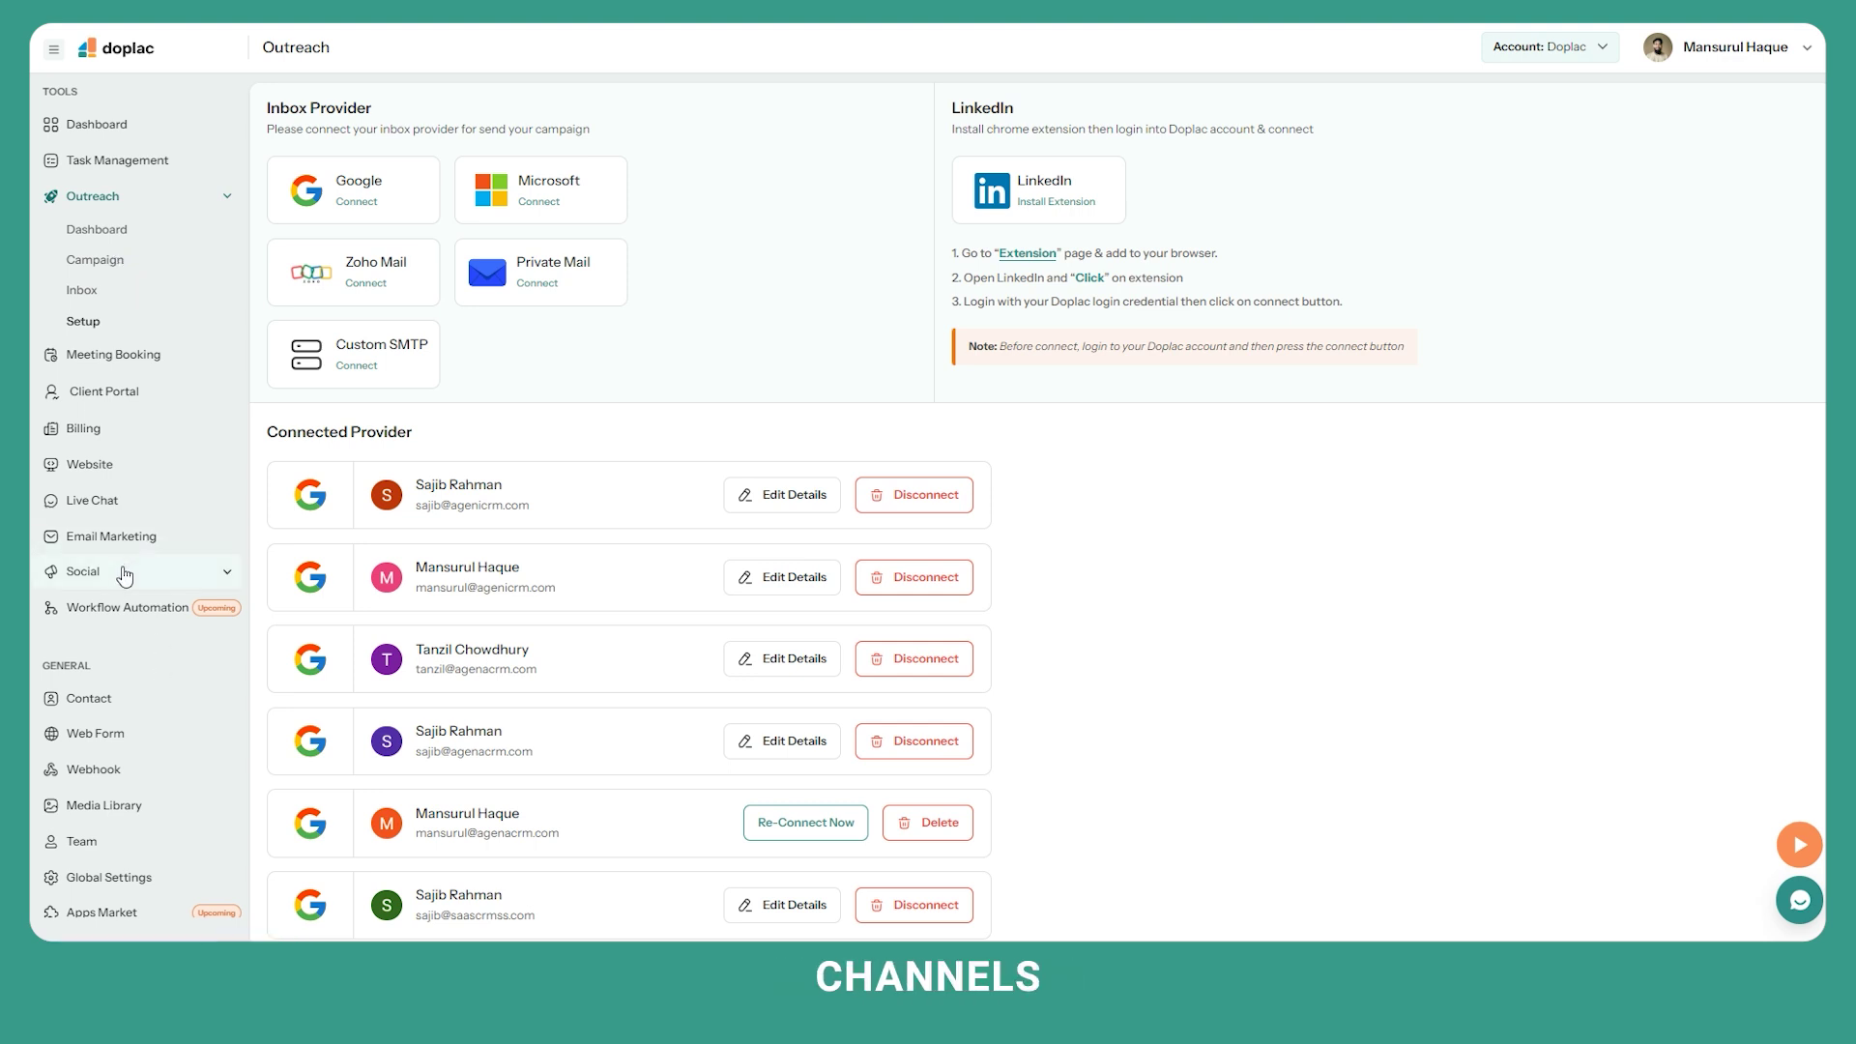
click(140, 543)
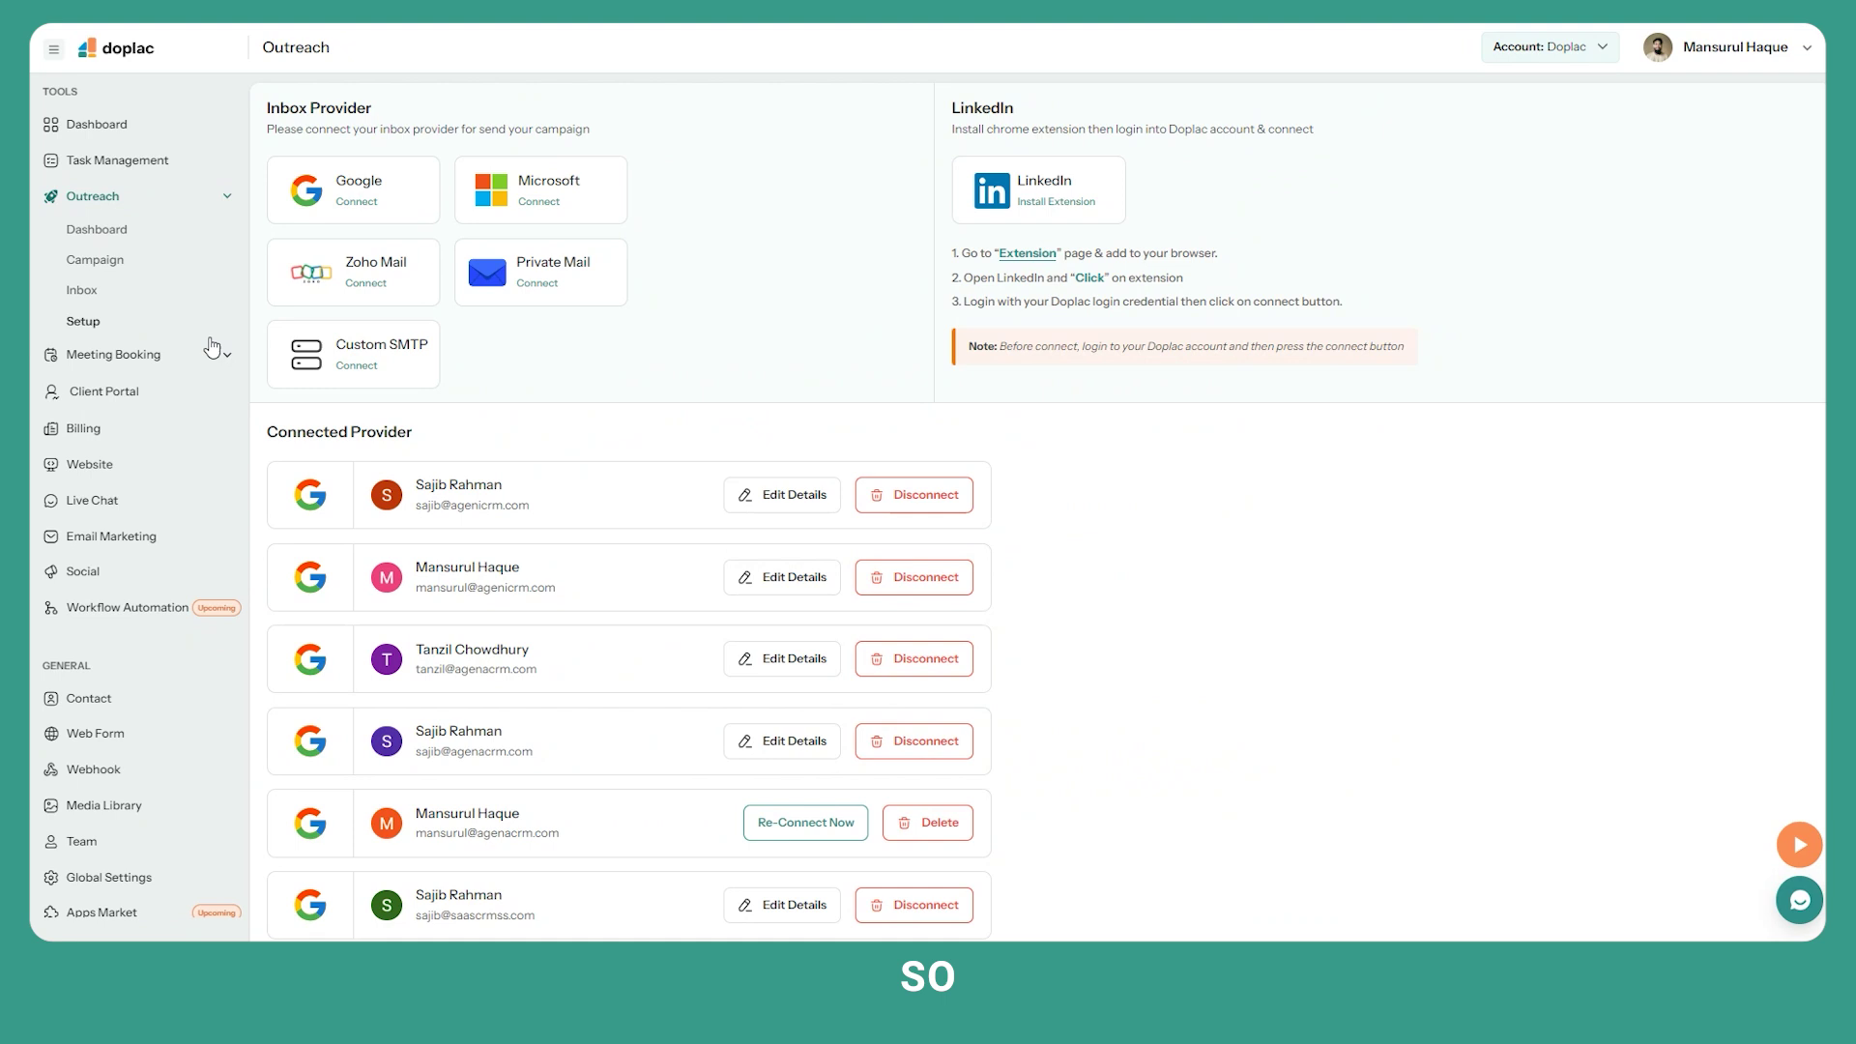
- Review the Introduce and 30 Minute Meeting event types, then the empty Bookings list
click(151, 357)
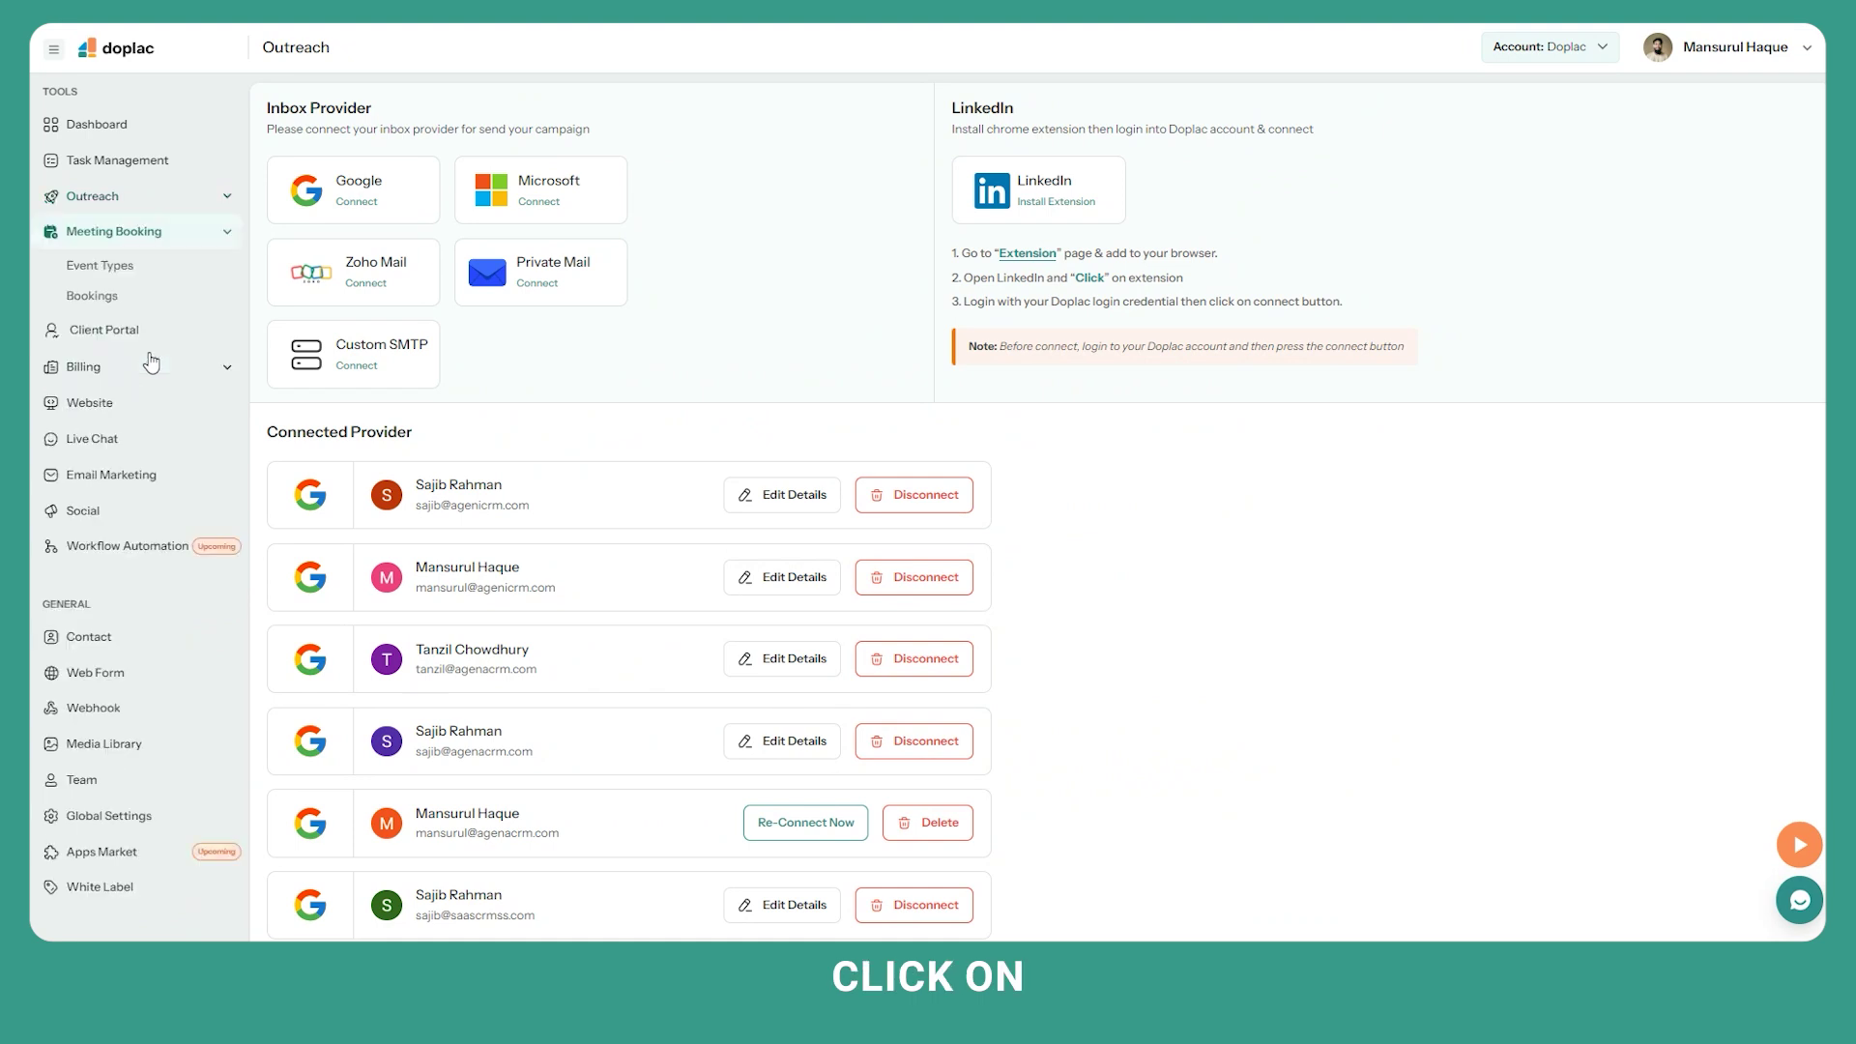
click(116, 271)
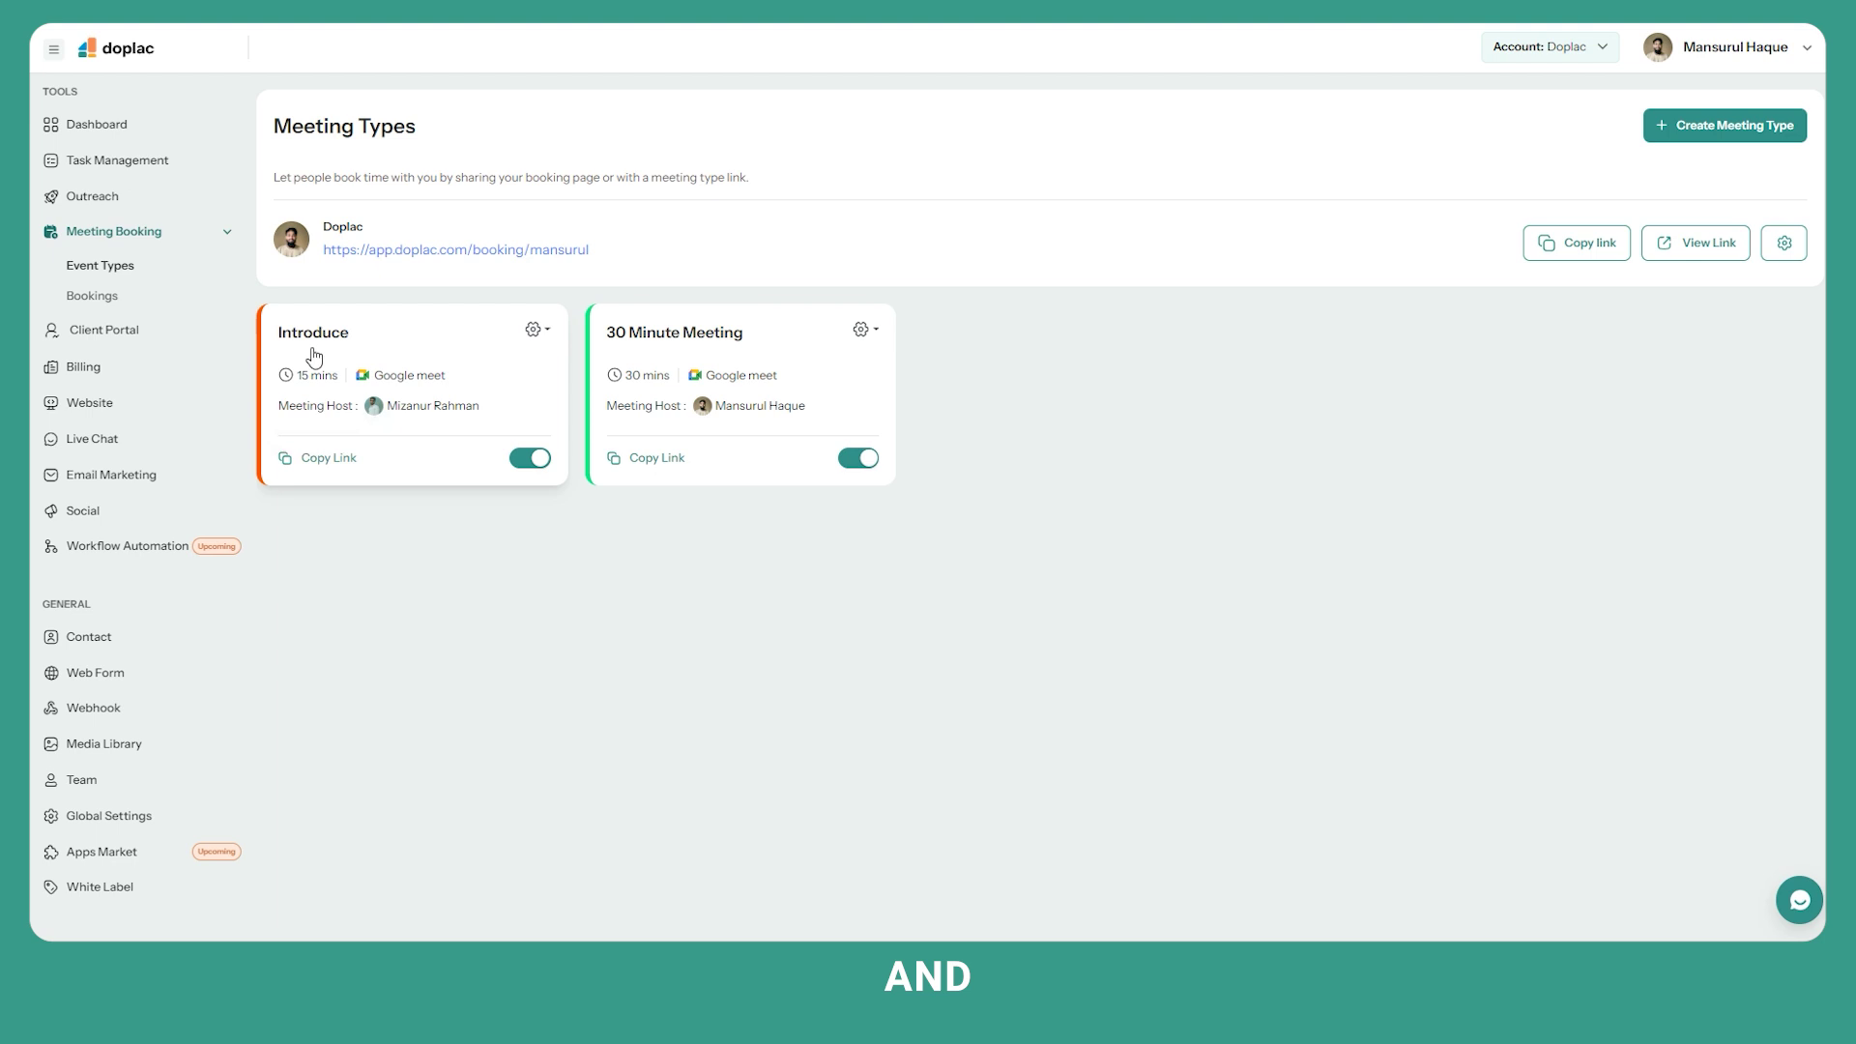
click(109, 298)
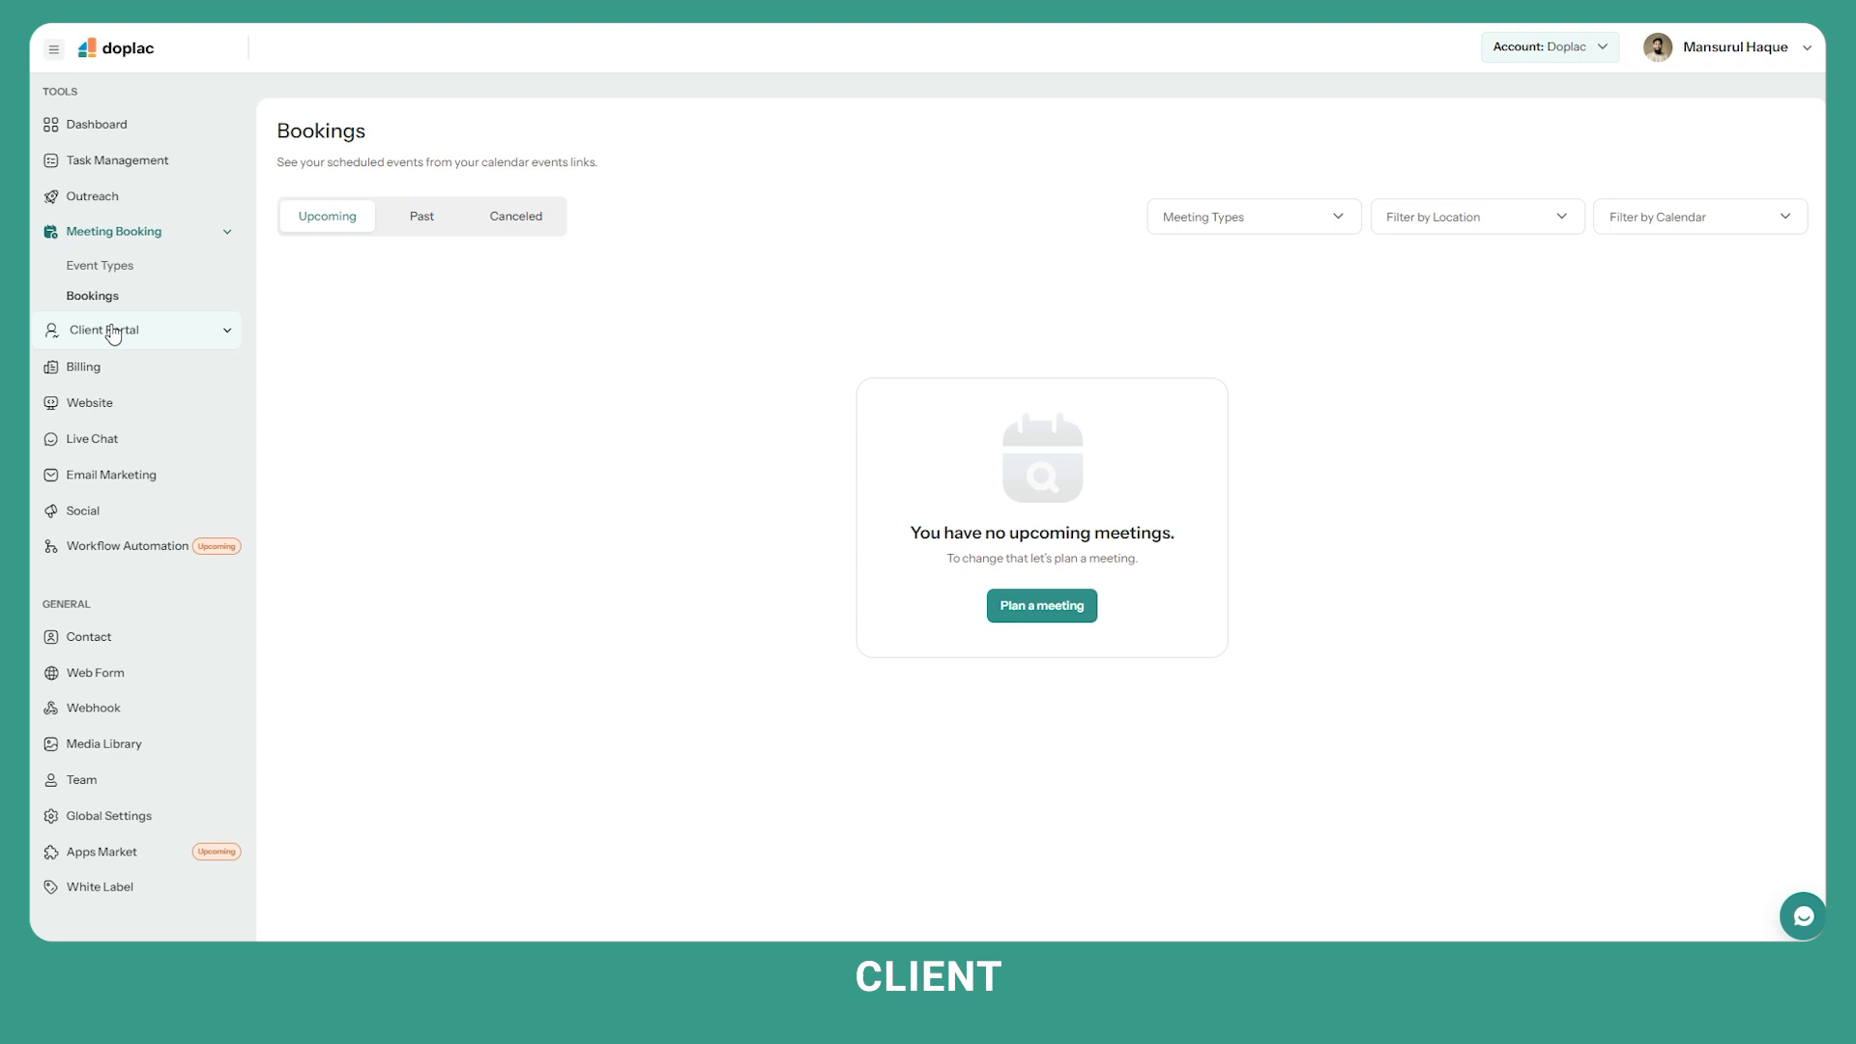
click(113, 330)
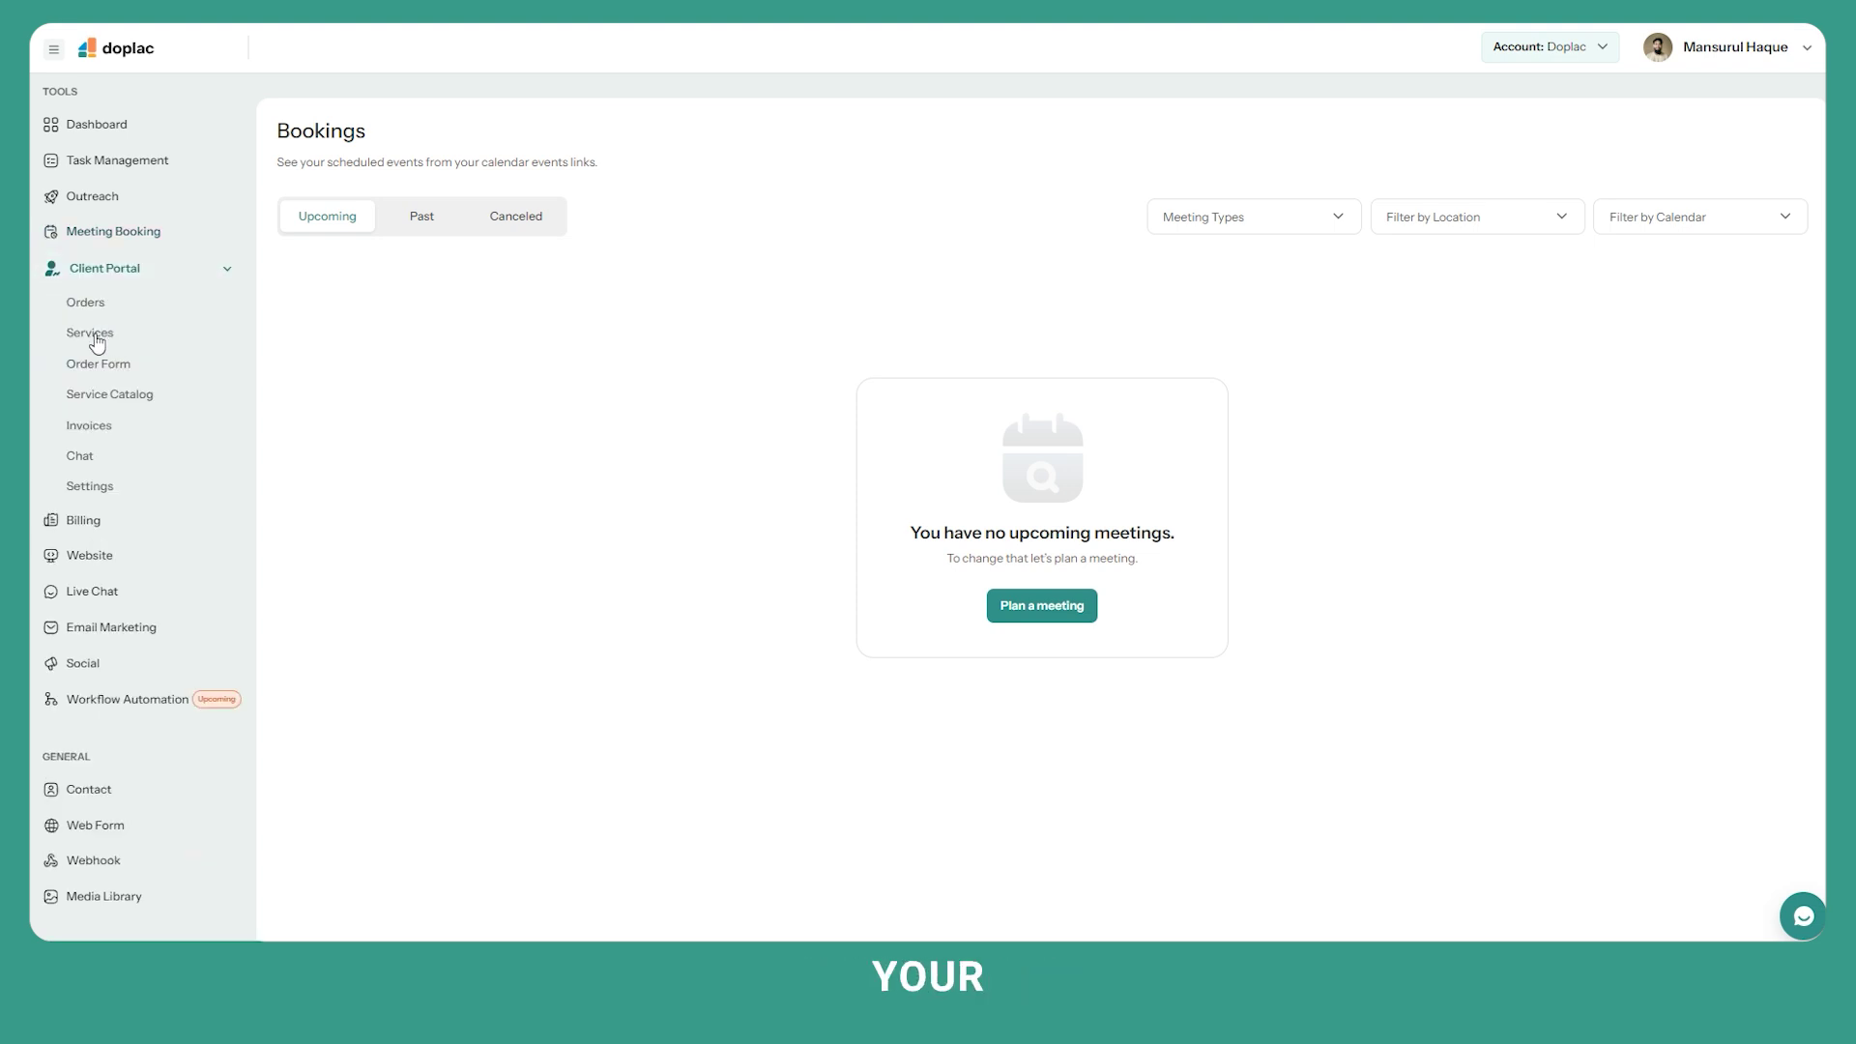
- Browse the Client Portal's Services, Order Form, Service Catalog and Invoices, and check the Account switcher
click(93, 335)
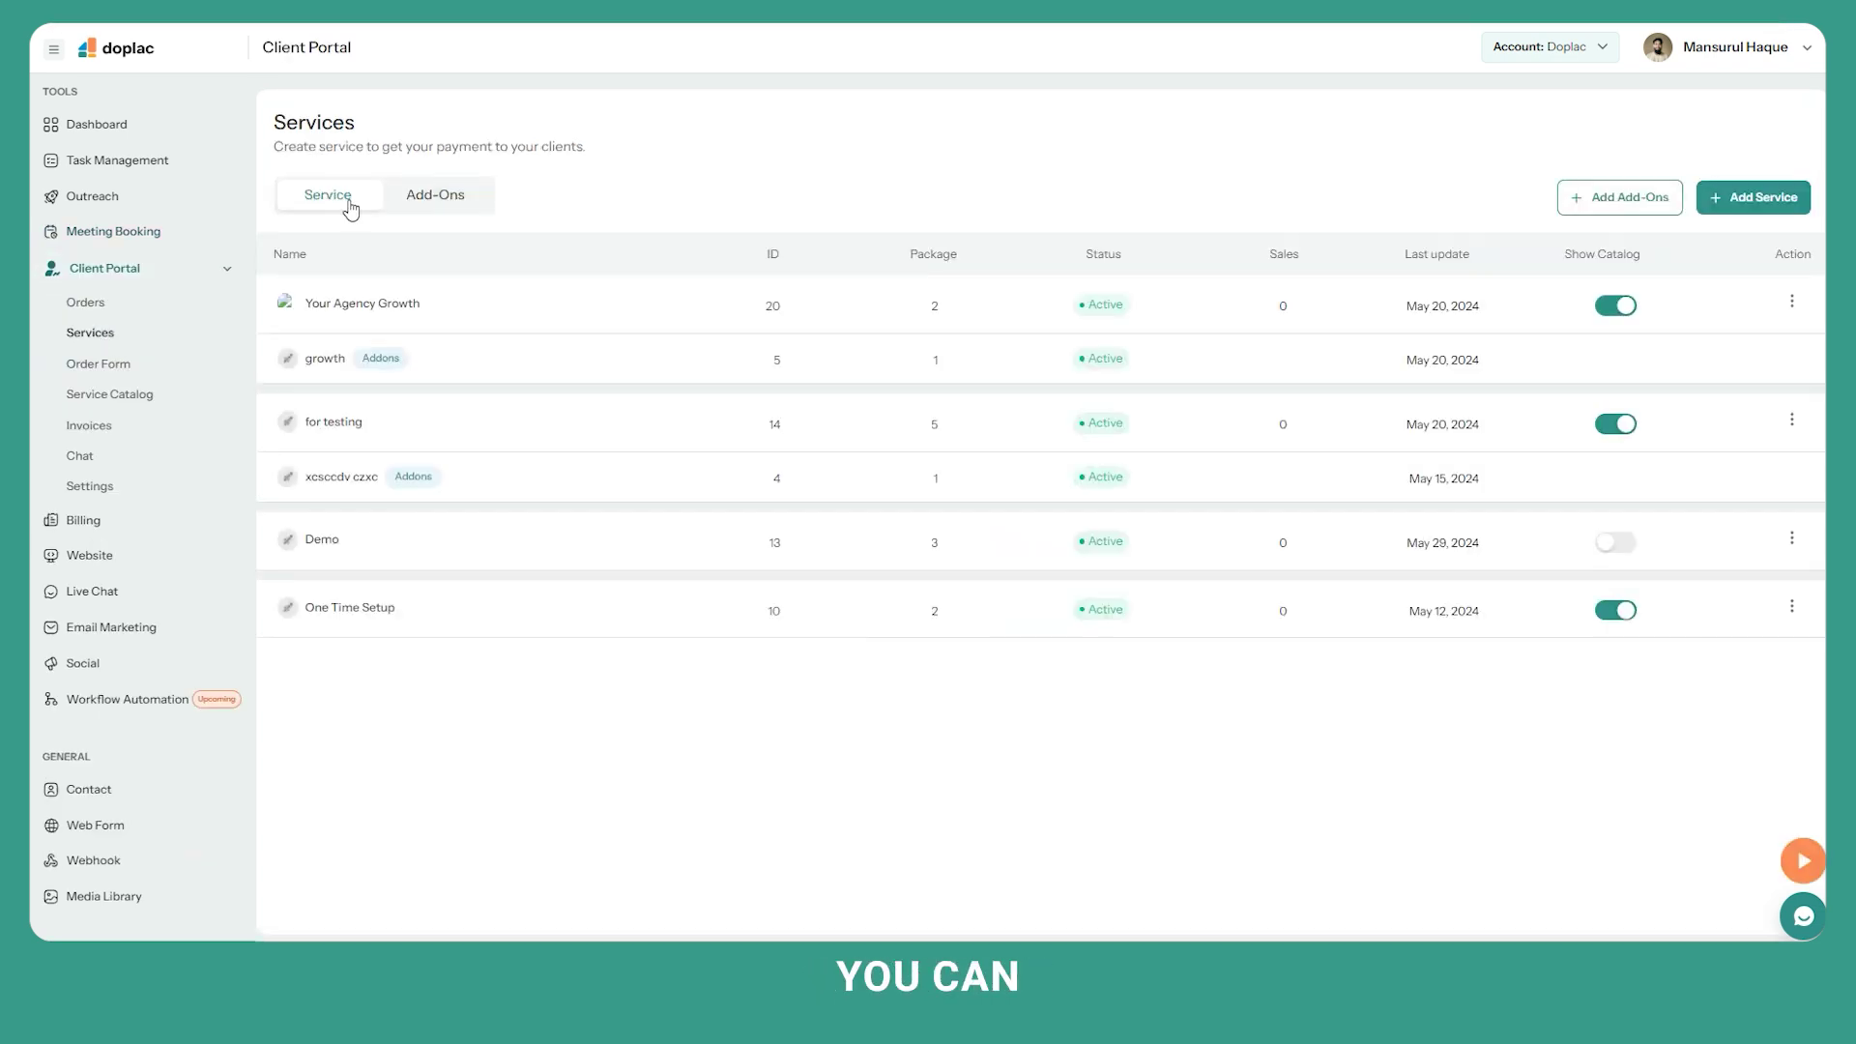
click(101, 364)
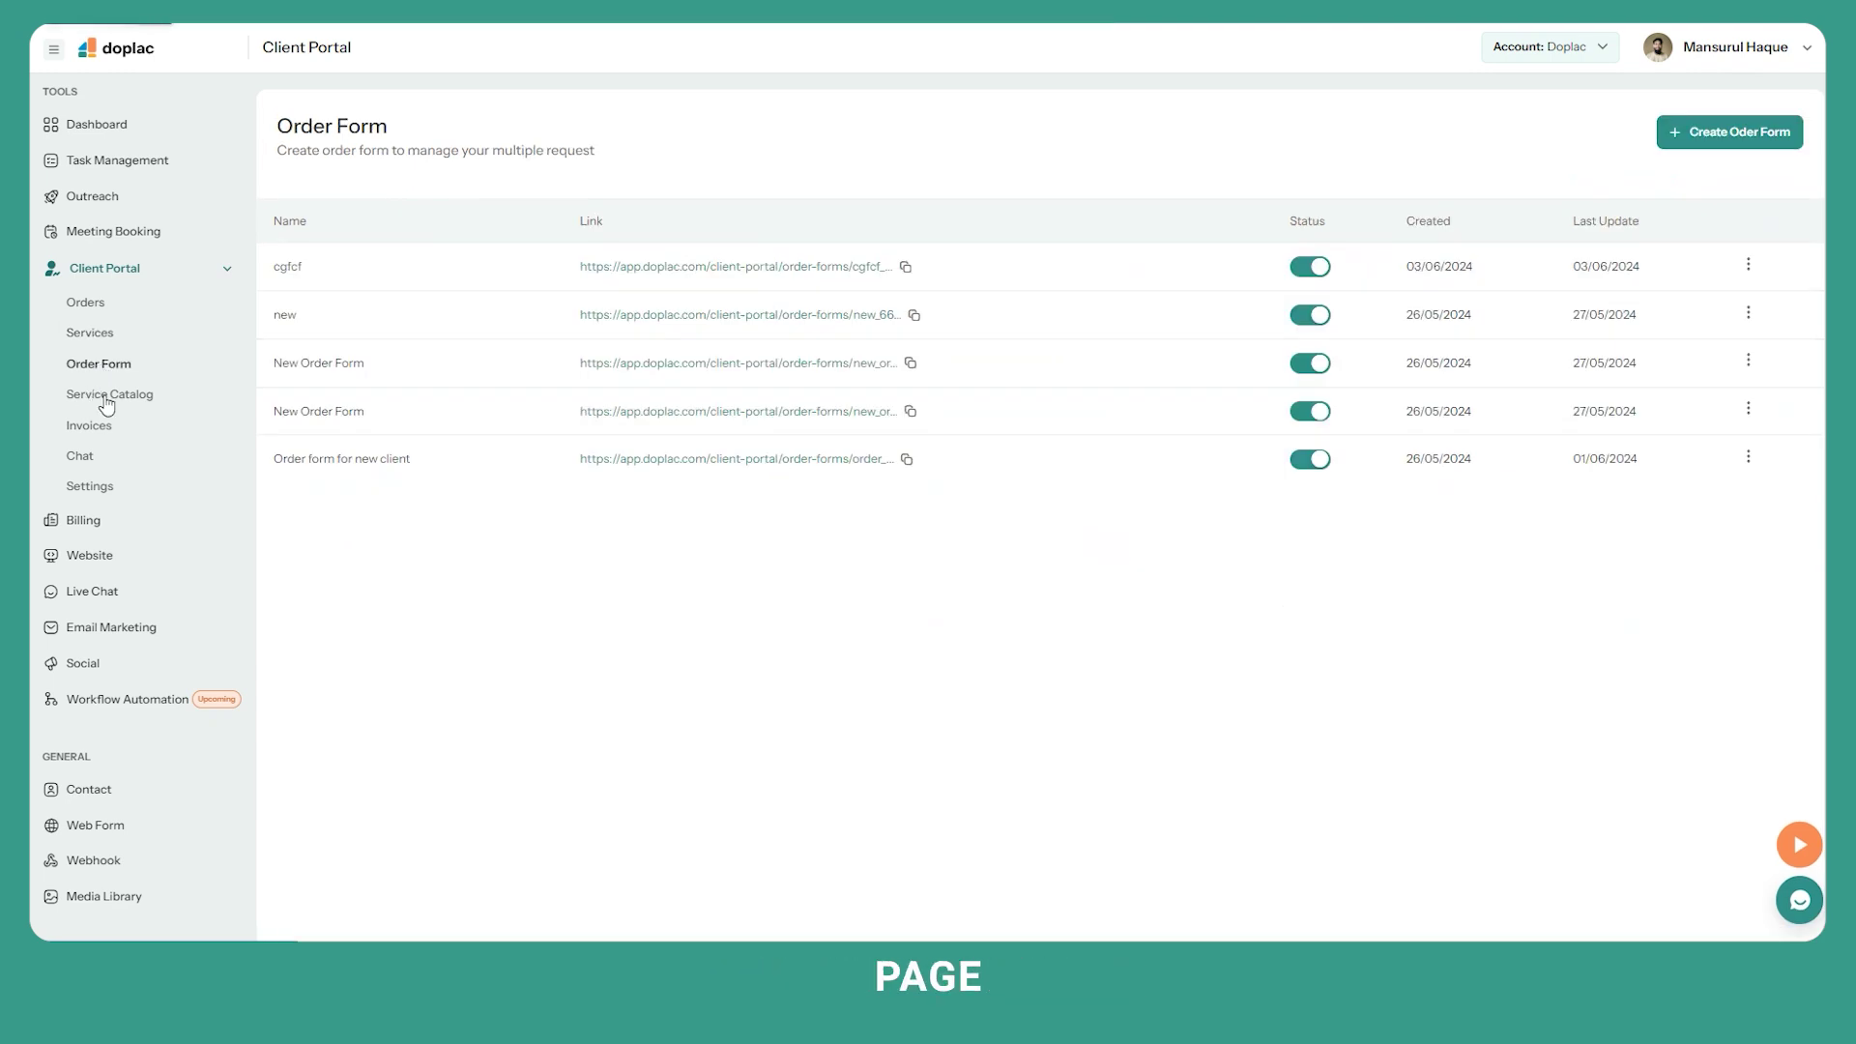
click(107, 403)
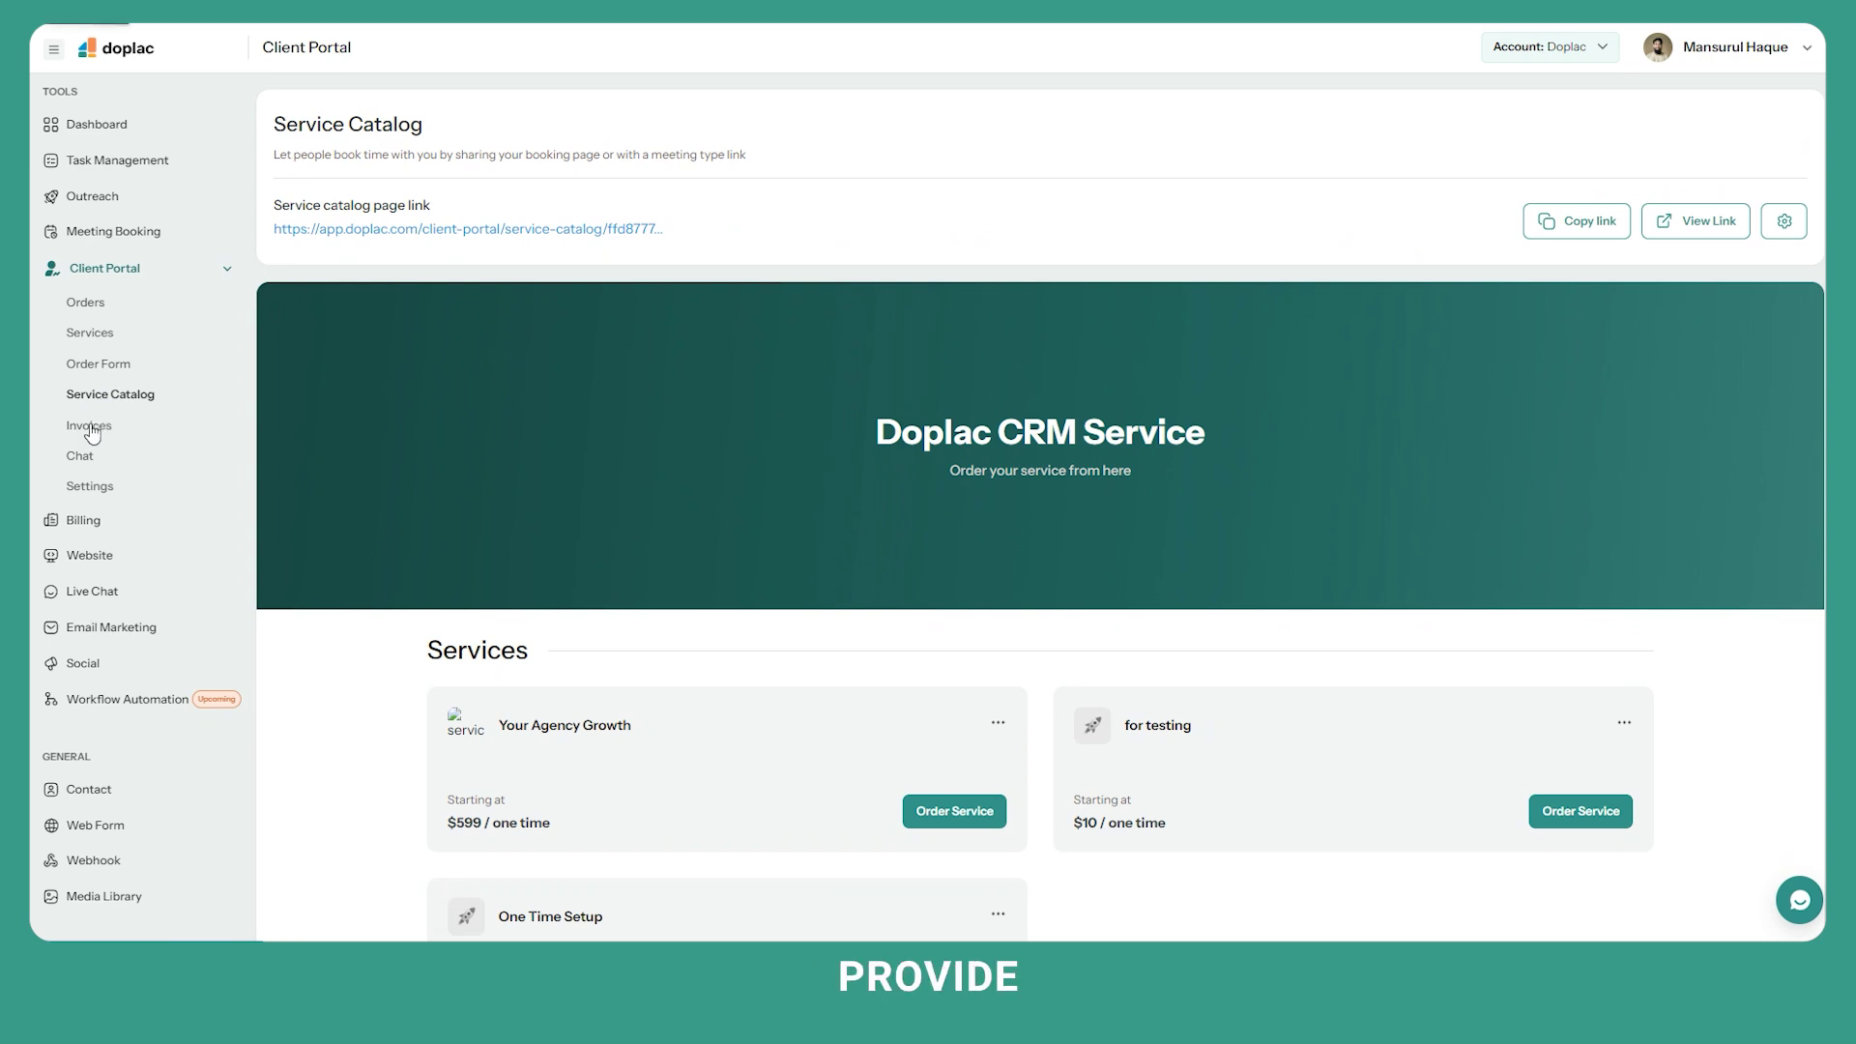
click(89, 426)
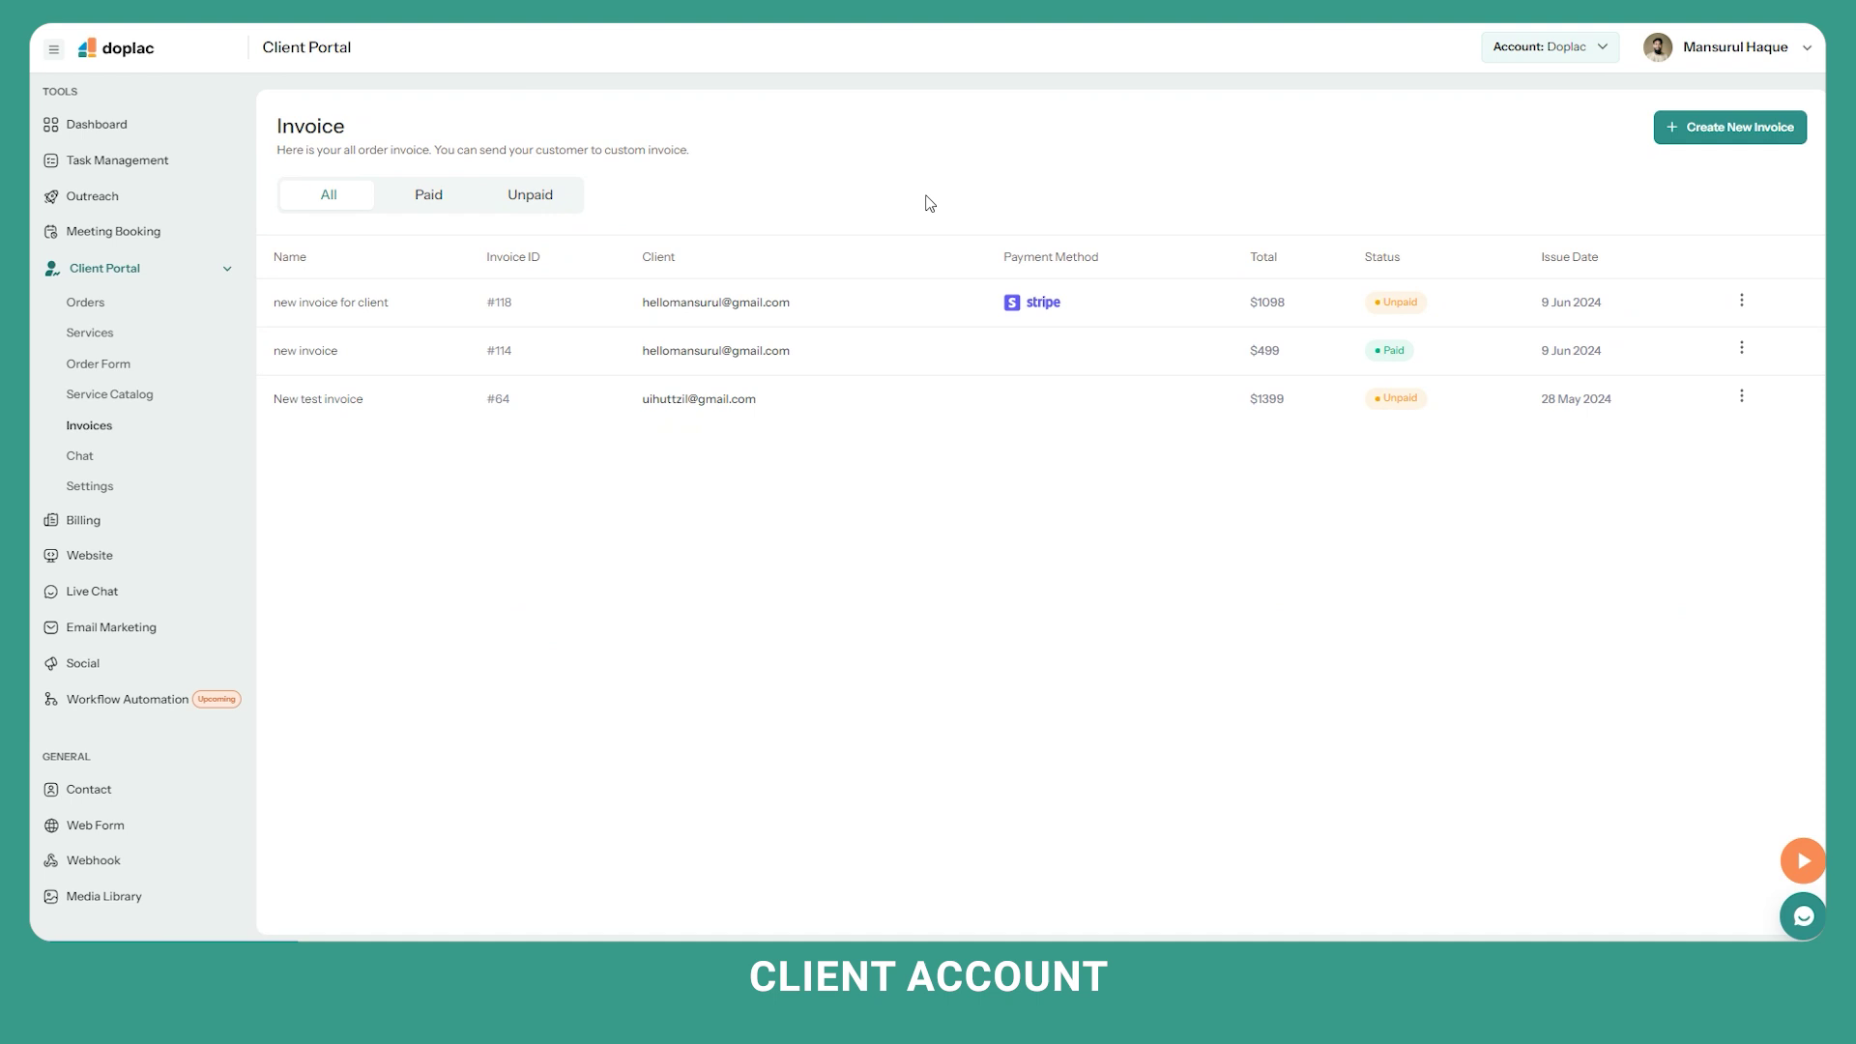
click(1579, 53)
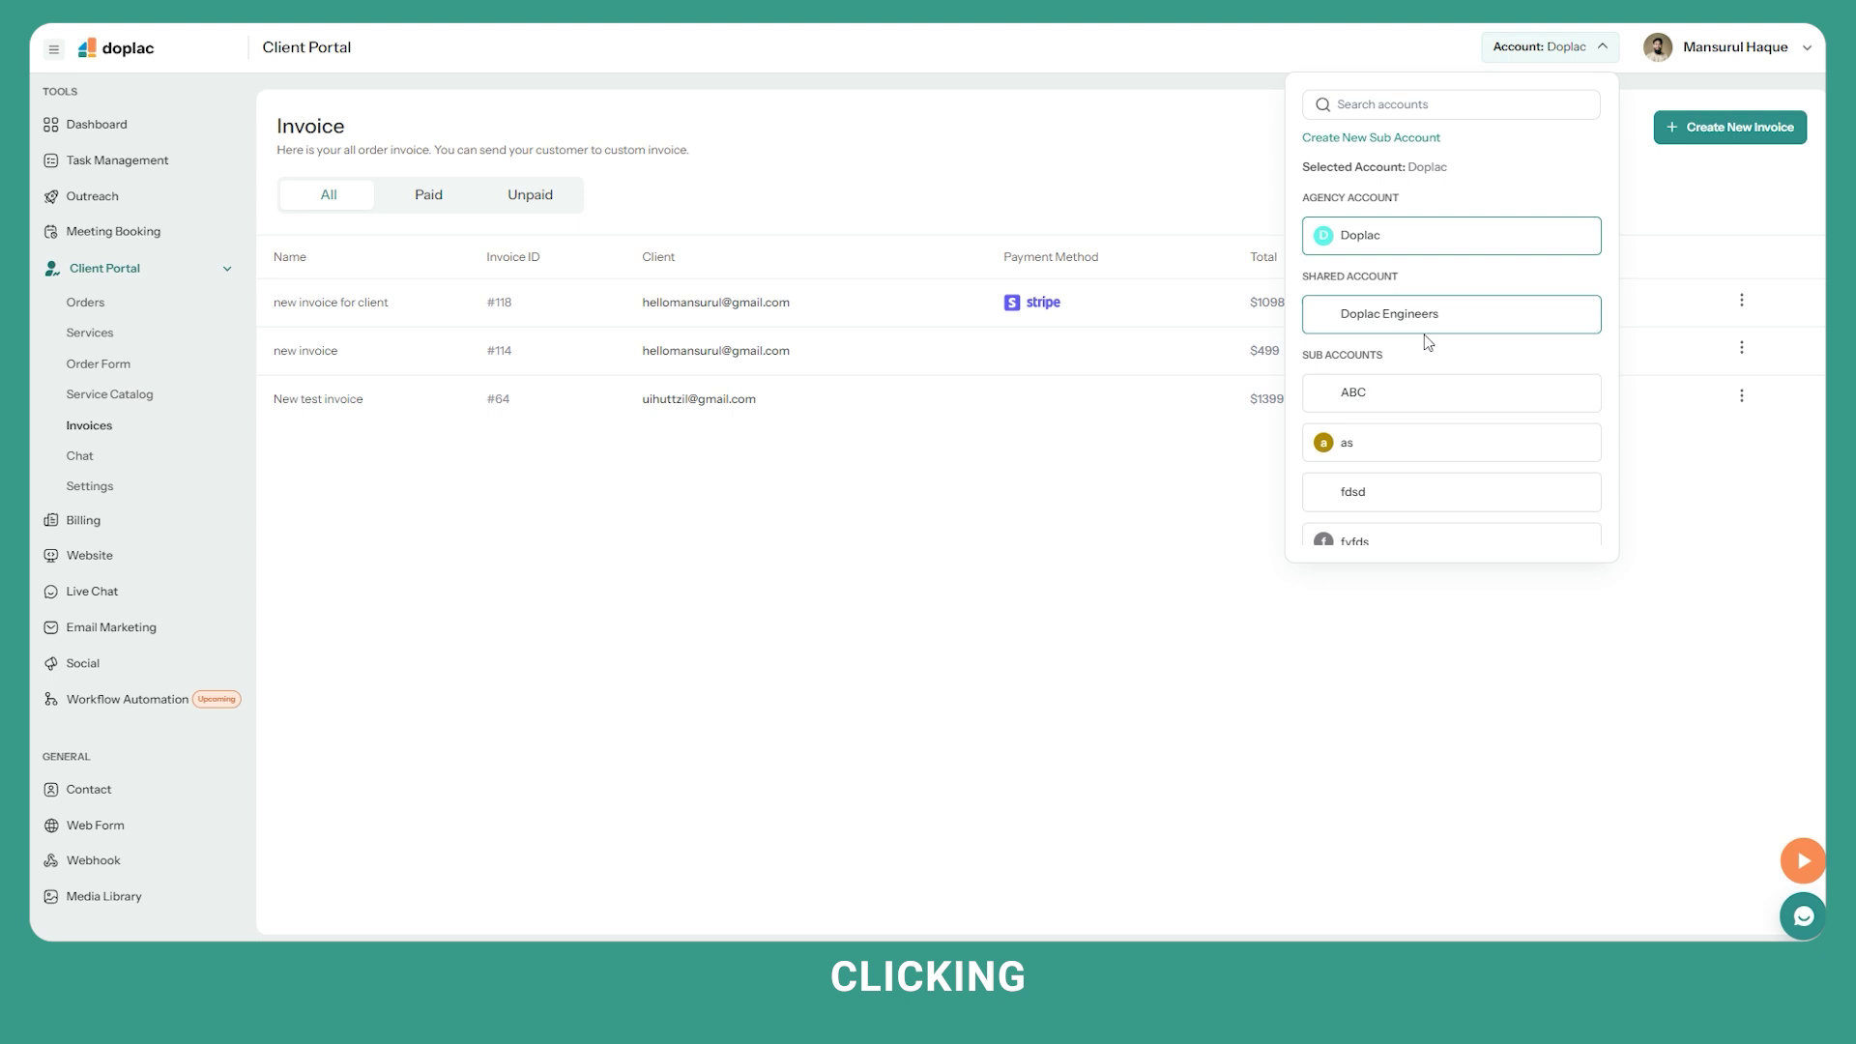
scroll(1430, 384, down, 1)
scroll(1427, 377, down, 1)
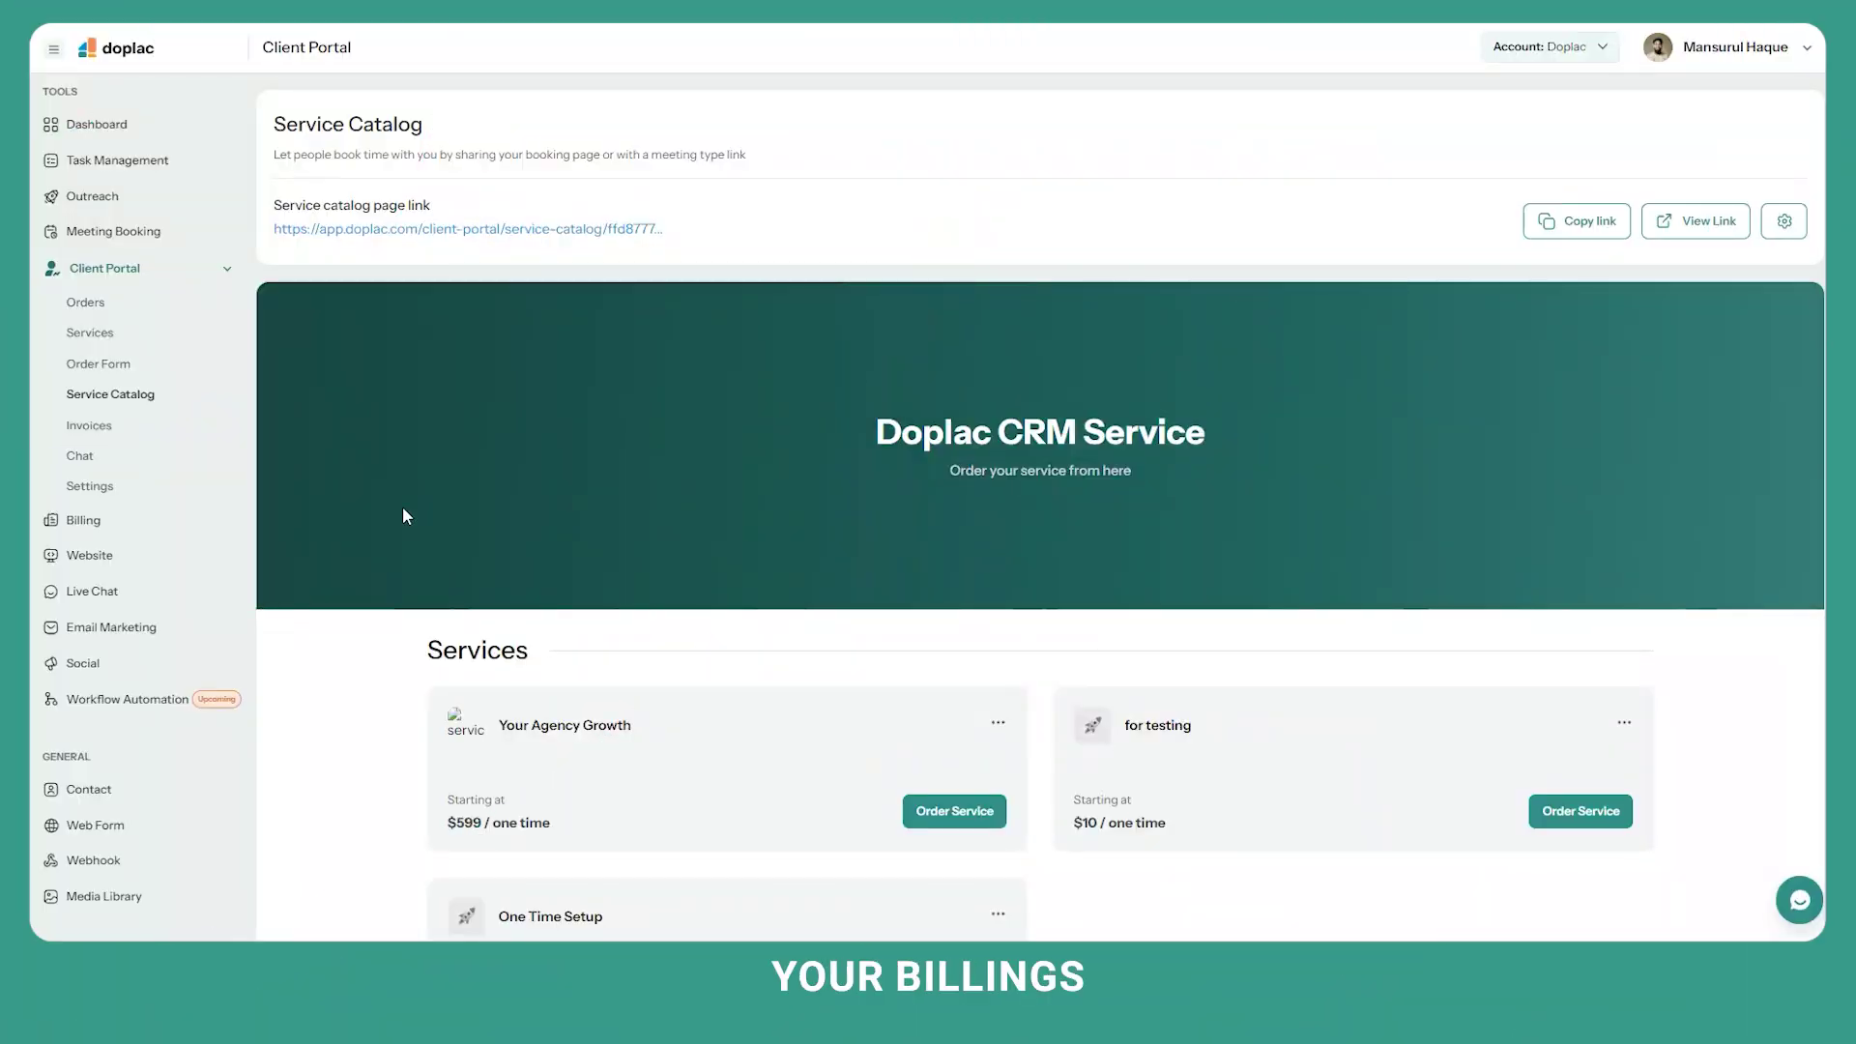
- Go through Billing's payment settings, Products and Subscriptions, ending on Transactions with $50.00 revenue
click(153, 520)
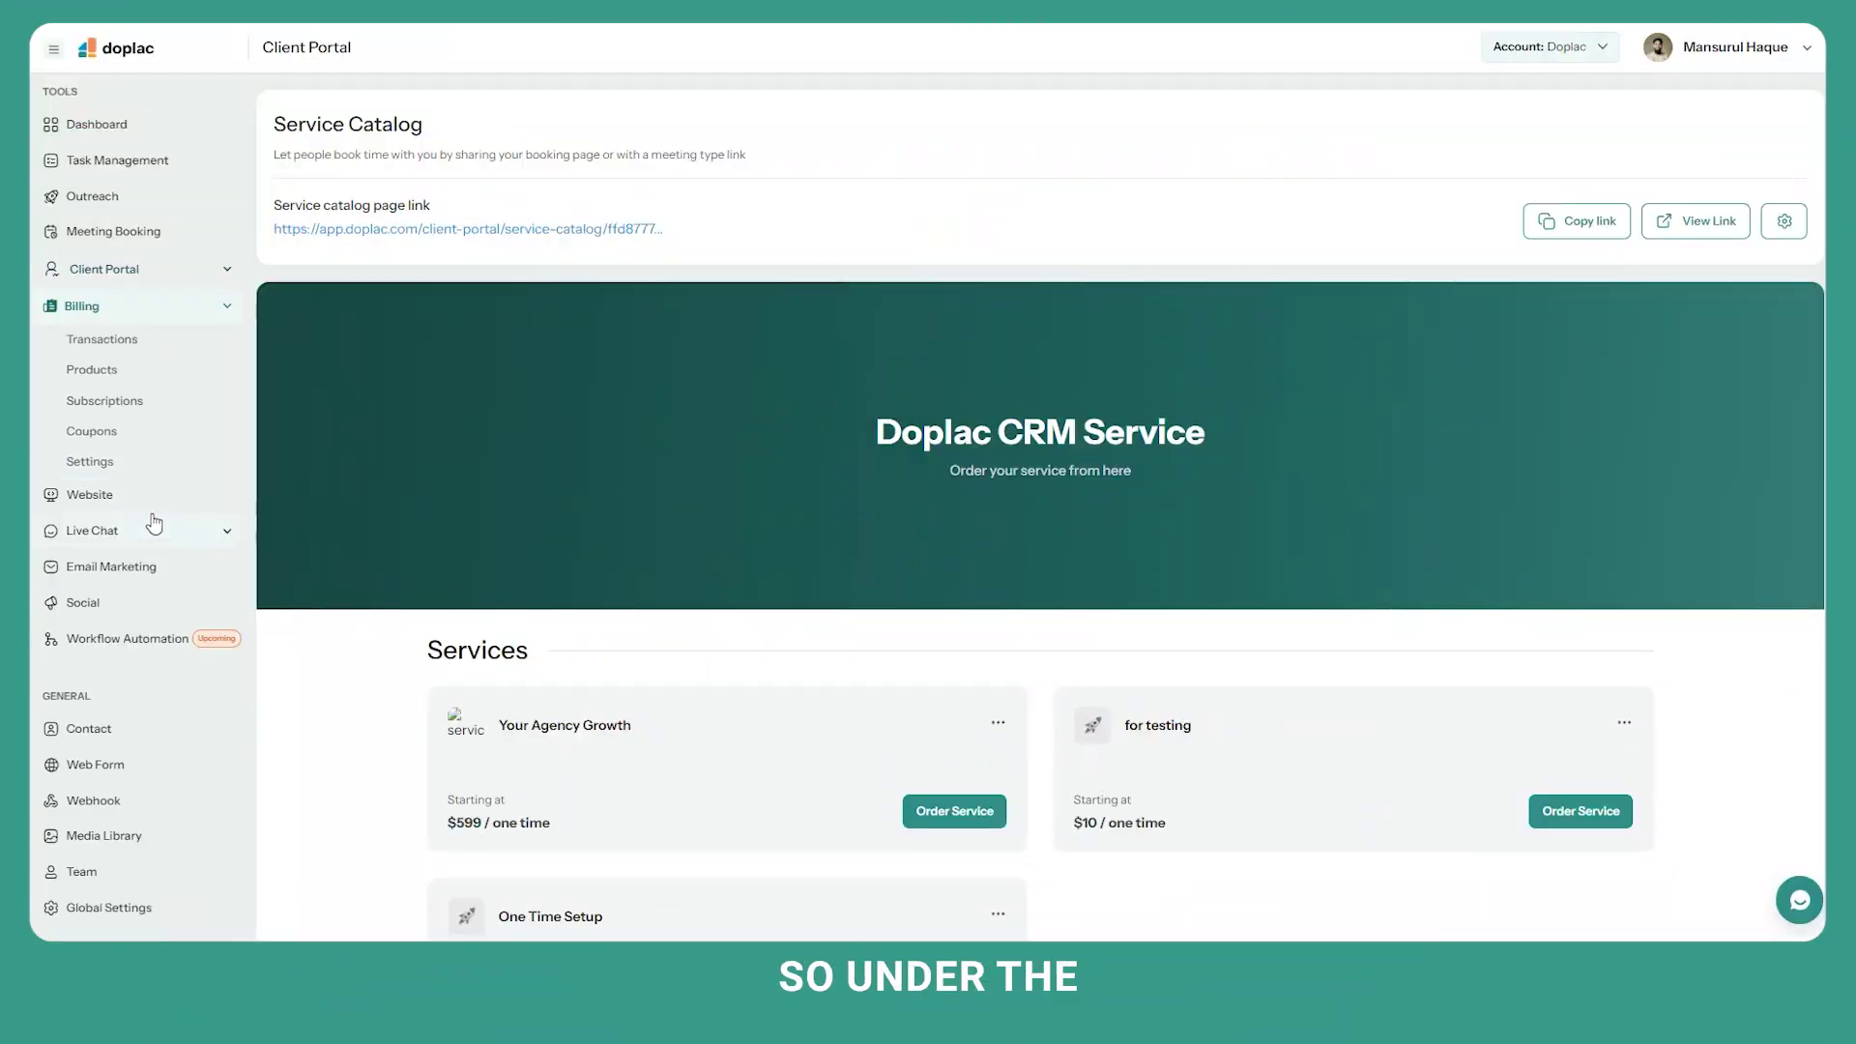
click(96, 466)
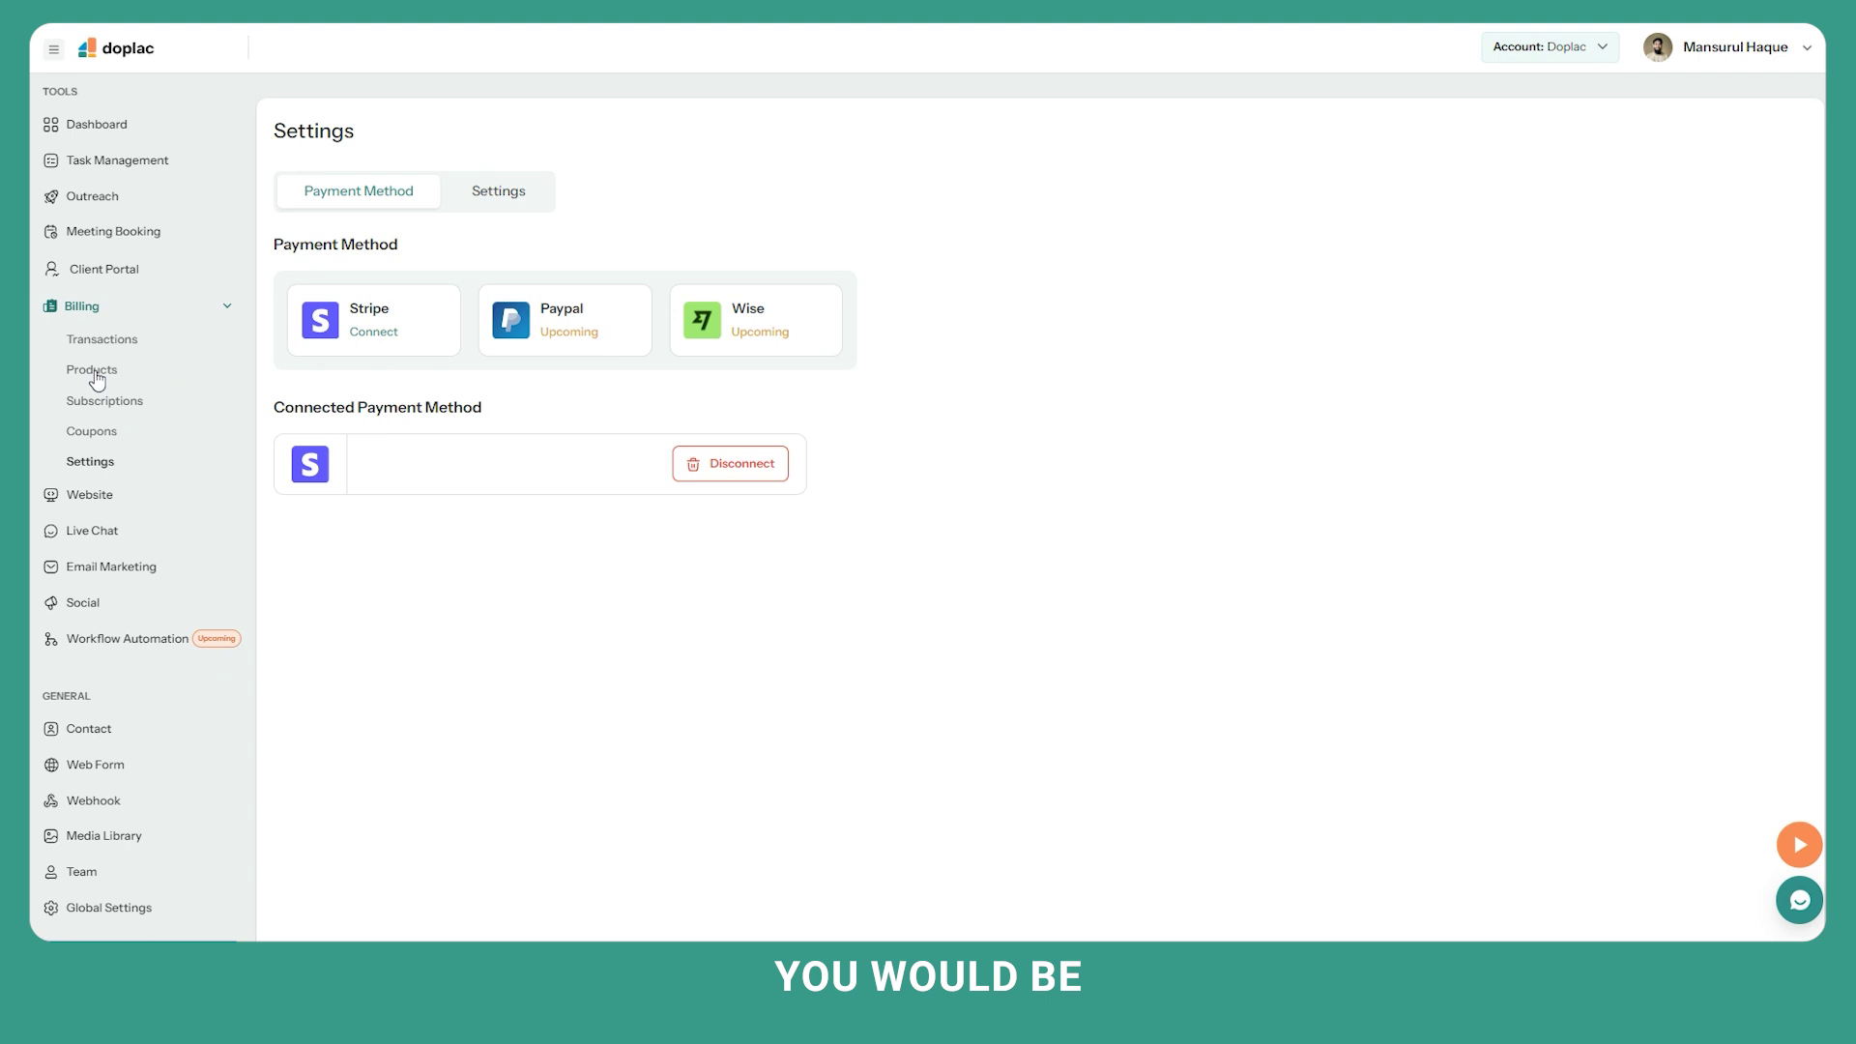
click(96, 377)
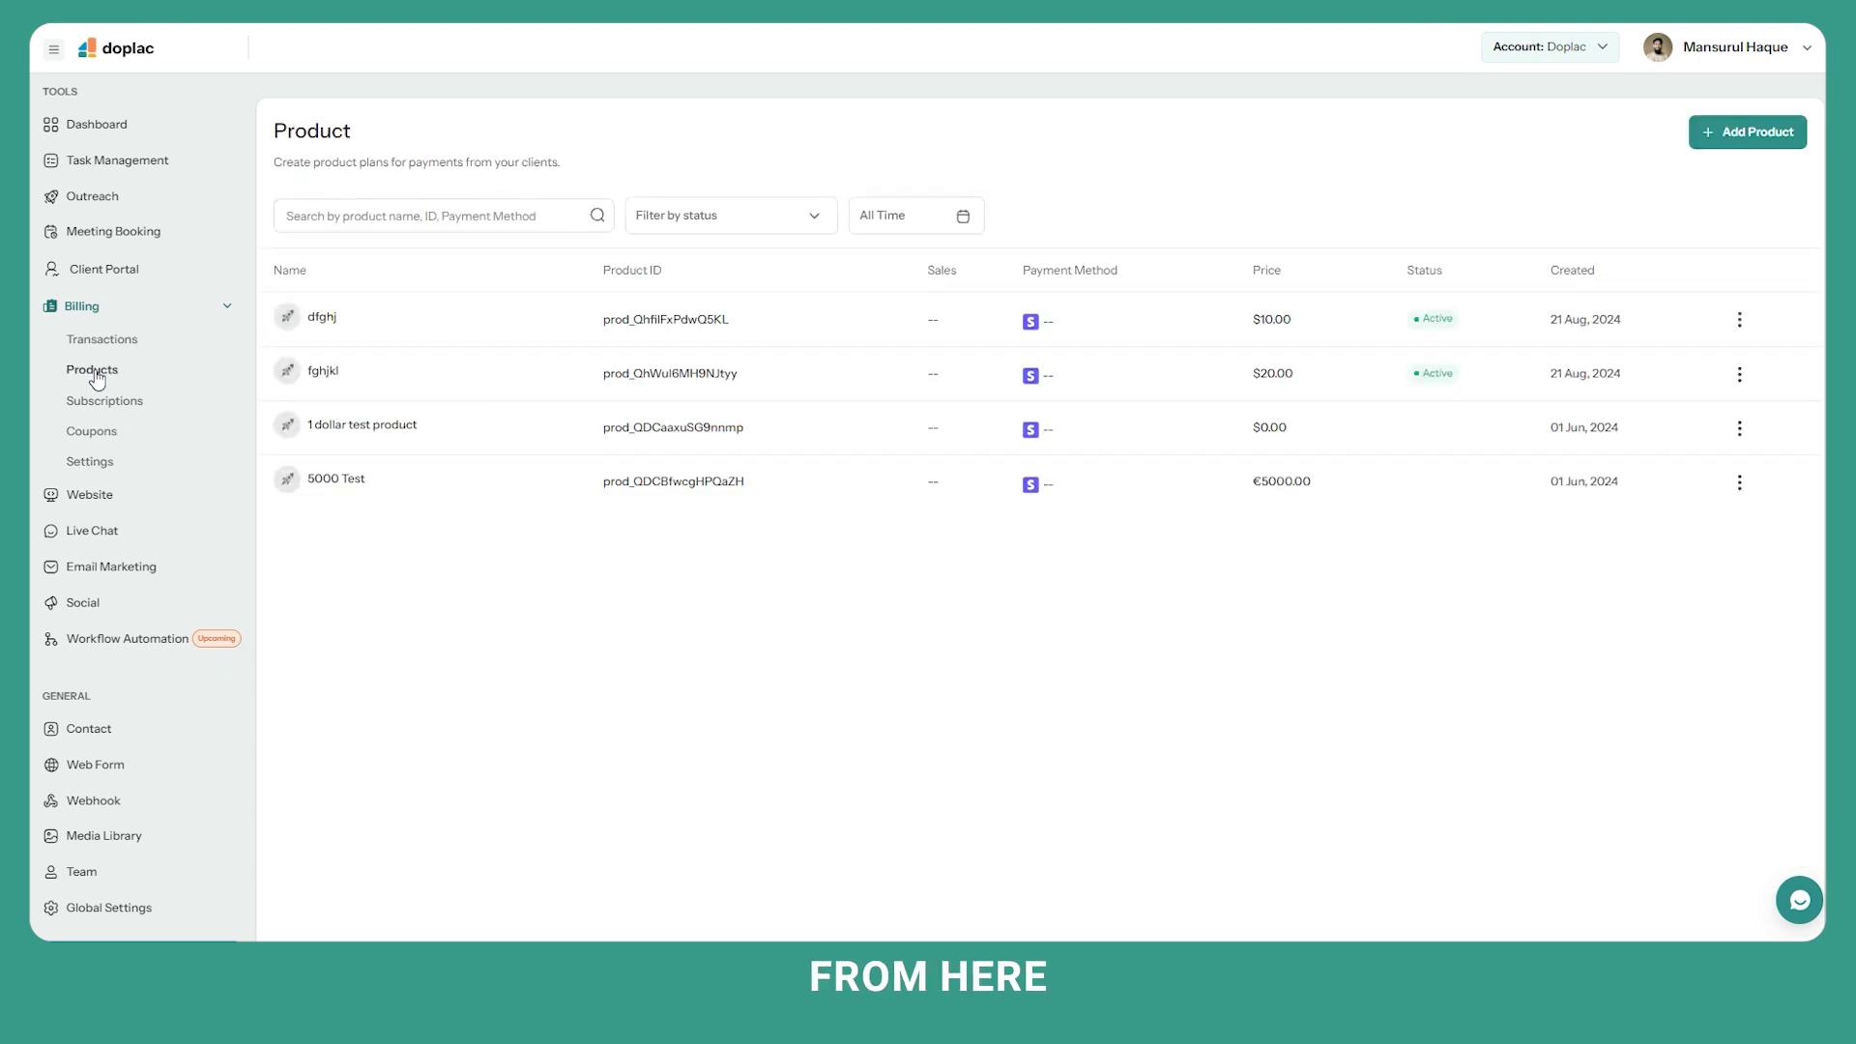
click(108, 403)
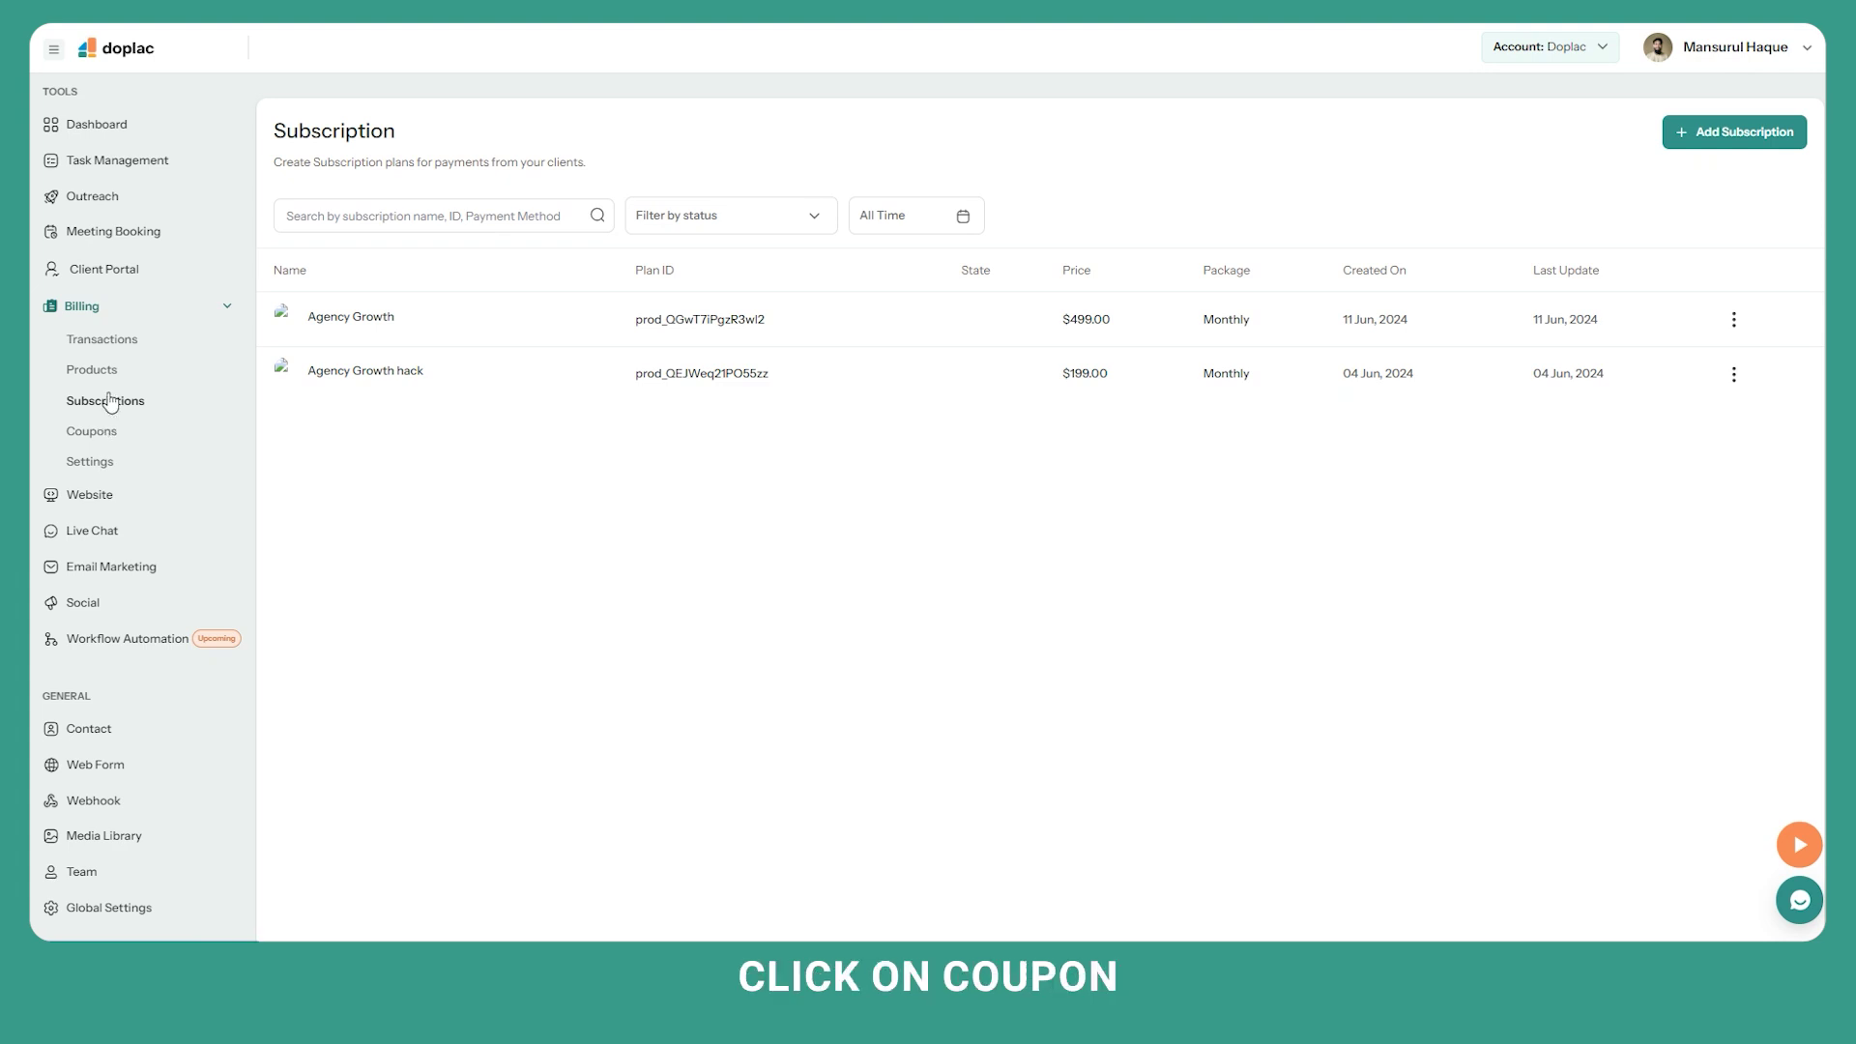
click(109, 346)
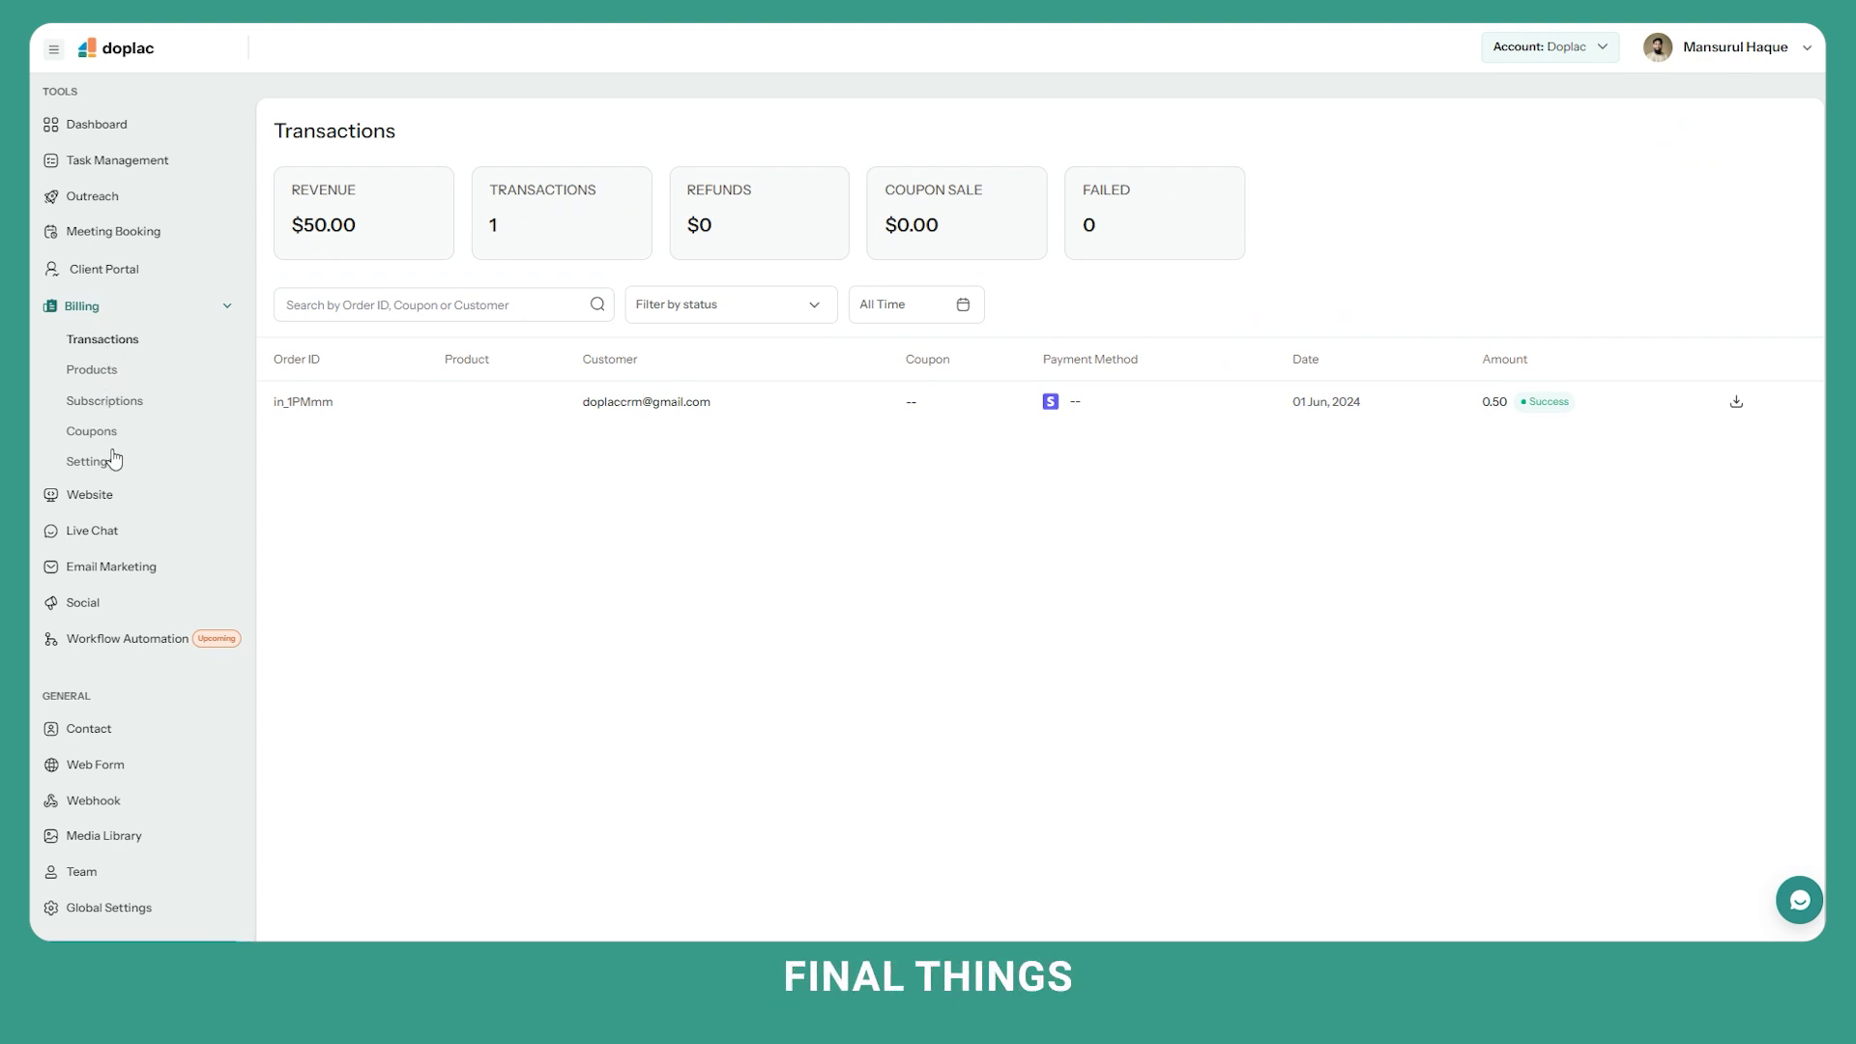
click(116, 547)
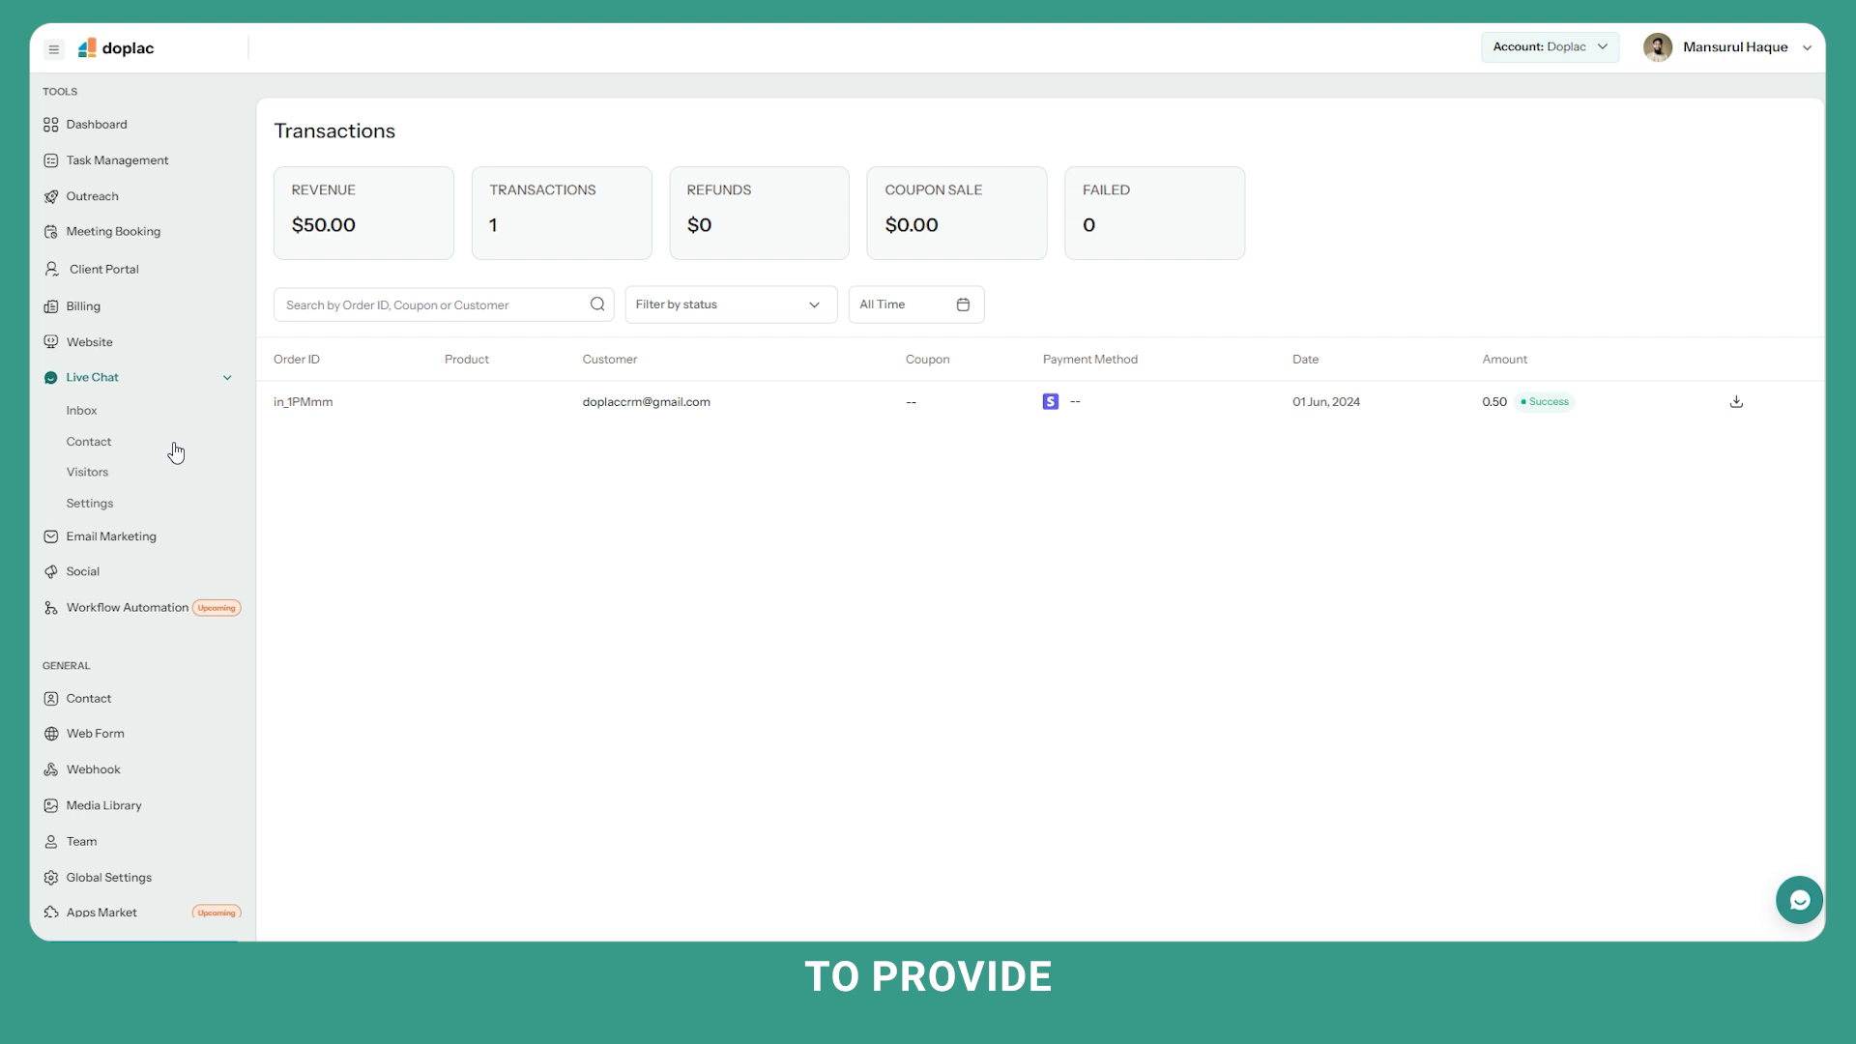